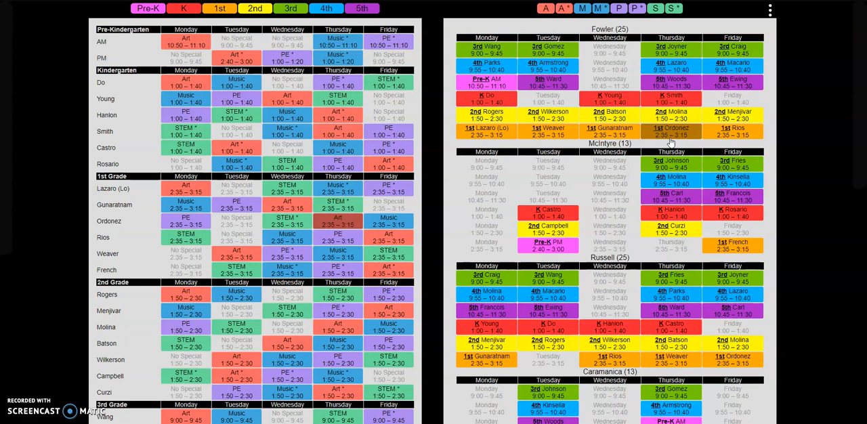
Step: Hide every grade except 2nd grade in the class schedule
{"action": "scroll", "coordinate": [237, 130], "scroll_direction": "down", "scroll_amount": 4}
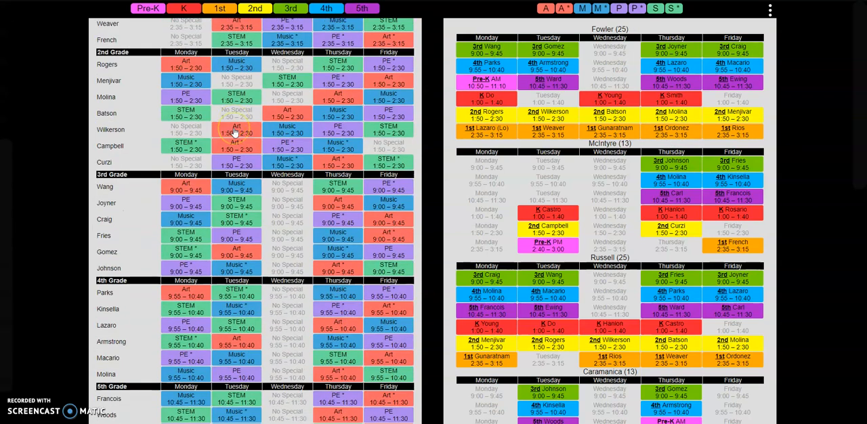
{"action": "scroll", "coordinate": [235, 132], "scroll_direction": "up", "scroll_amount": 2}
{"action": "scroll", "coordinate": [235, 132], "scroll_direction": "up", "scroll_amount": 3}
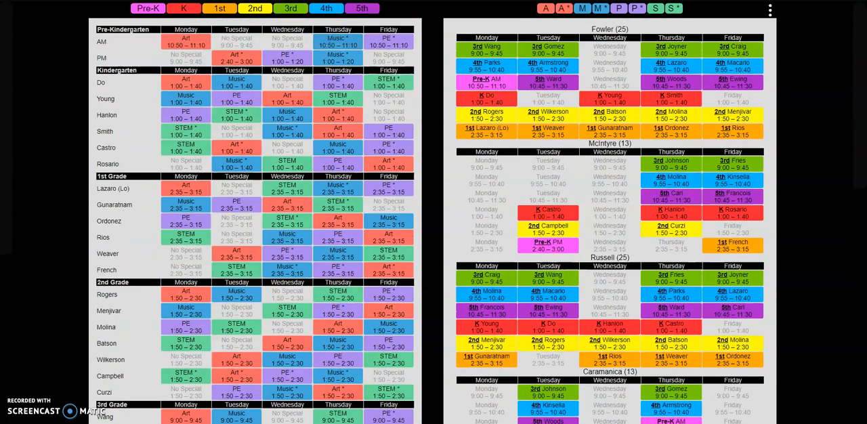
{"action": "left_click", "coordinate": [182, 8]}
{"action": "left_click", "coordinate": [216, 10]}
{"action": "left_click", "coordinate": [292, 10]}
{"action": "left_click", "coordinate": [327, 8]}
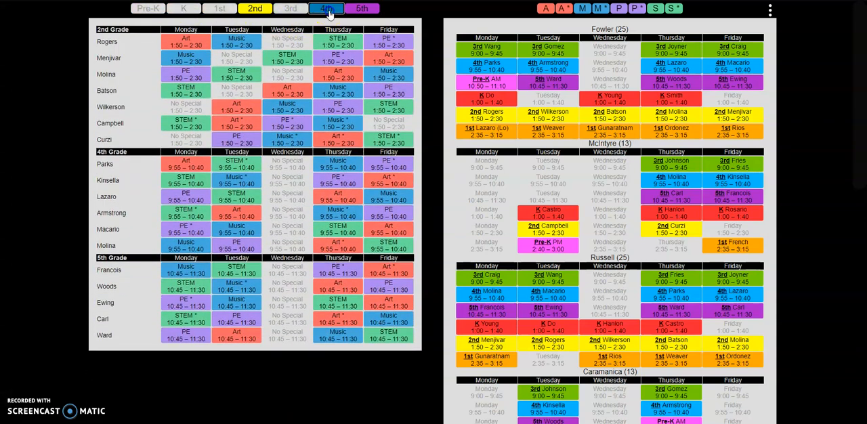
{"action": "left_click", "coordinate": [370, 15]}
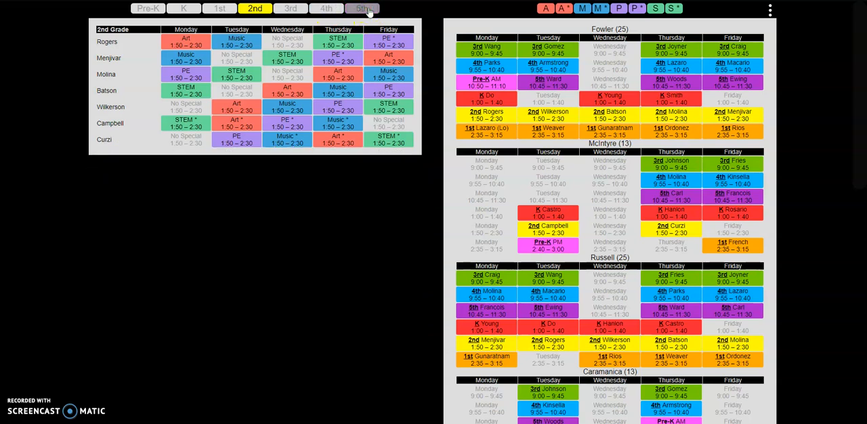
Step: Show the 5th, 4th, 3rd, 1st, Kindergarten and Pre-K grades again in the class schedule
{"action": "left_click", "coordinate": [366, 9]}
{"action": "left_click", "coordinate": [326, 8]}
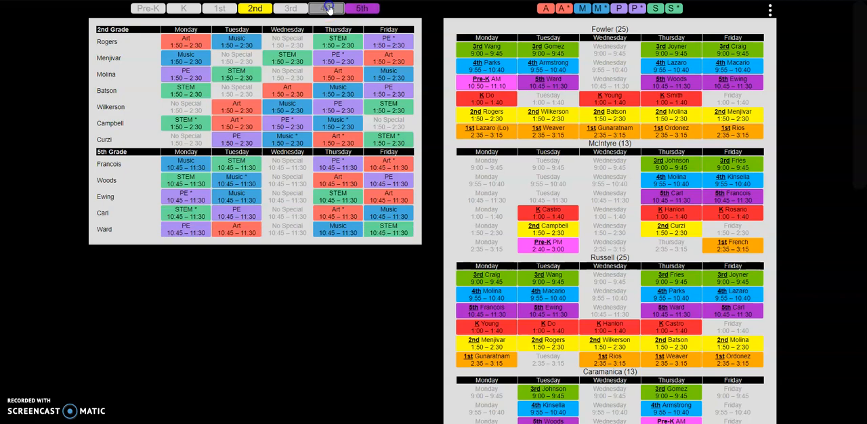
{"action": "left_click", "coordinate": [290, 9]}
{"action": "left_click", "coordinate": [221, 8]}
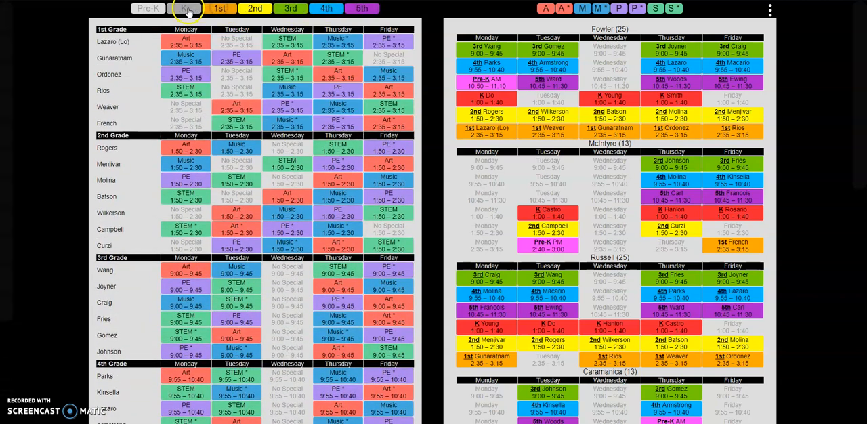
{"action": "left_click", "coordinate": [184, 9]}
{"action": "left_click", "coordinate": [156, 11]}
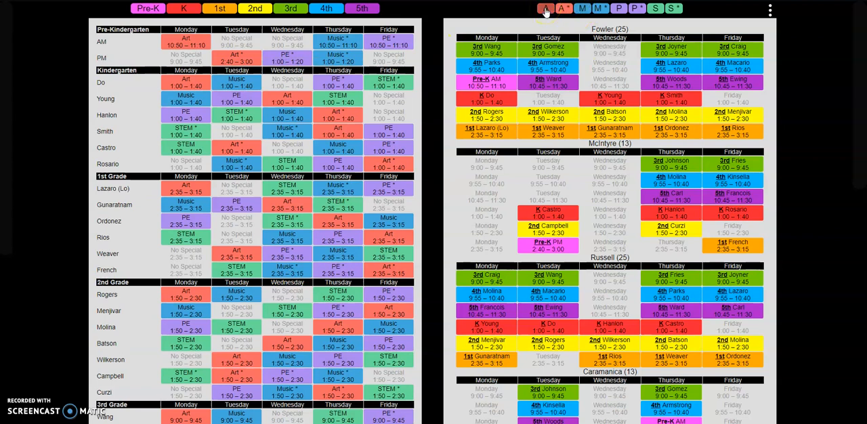
Step: Hide the music, PE and STEM teacher schedules, including the starred ones, leaving only the two art schedules
{"action": "left_click", "coordinate": [565, 11]}
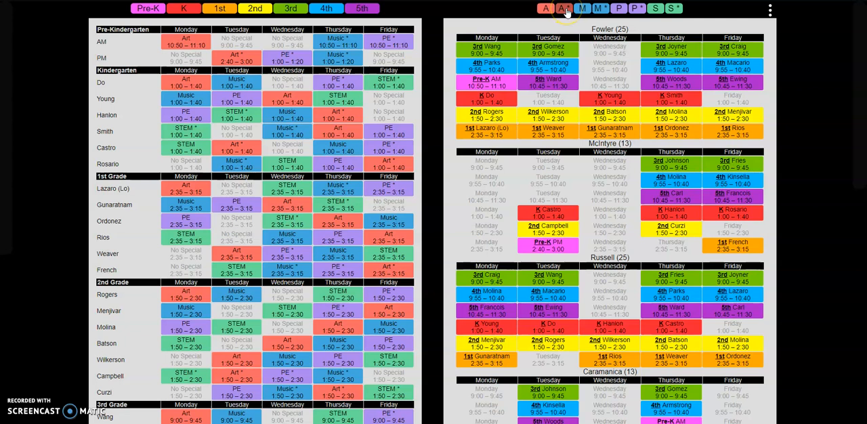
{"action": "left_click", "coordinate": [600, 10]}
{"action": "left_click", "coordinate": [602, 11]}
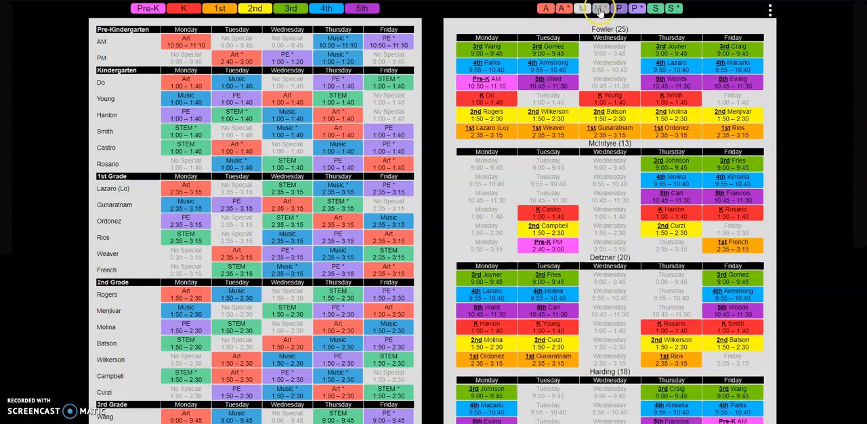
{"action": "left_click", "coordinate": [616, 10]}
{"action": "left_click", "coordinate": [636, 9]}
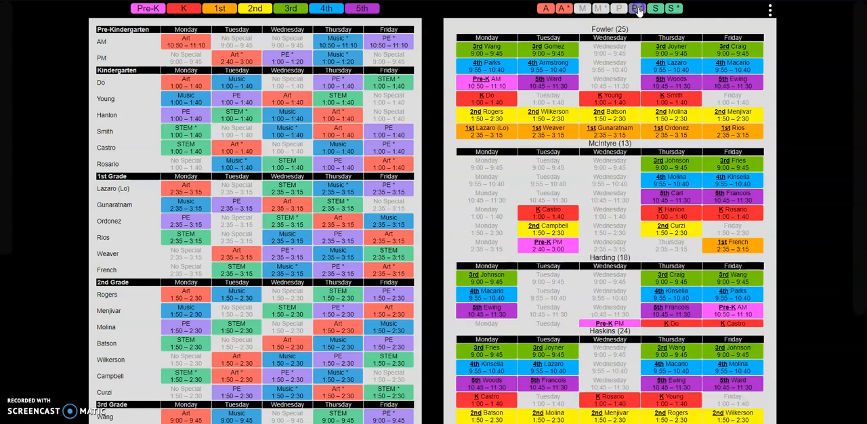
{"action": "left_click", "coordinate": [656, 9]}
{"action": "left_click", "coordinate": [675, 8]}
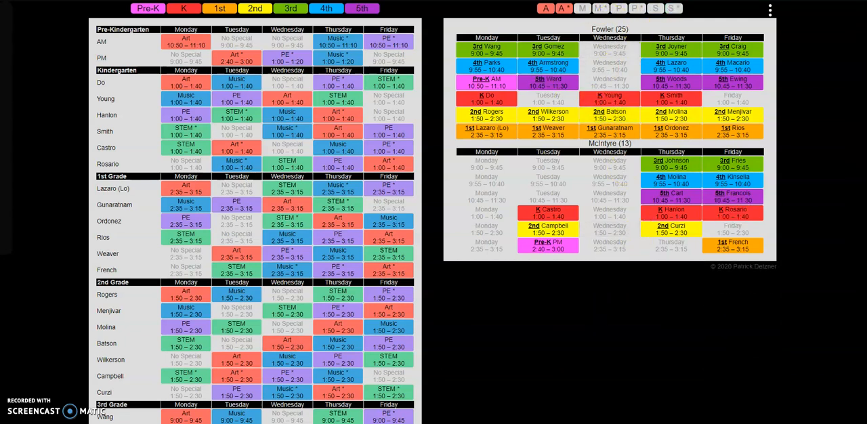
Step: Show the M, M*, P, P*, S and S* teacher schedules again
{"action": "left_click", "coordinate": [583, 10]}
{"action": "left_click", "coordinate": [599, 9]}
{"action": "left_click", "coordinate": [618, 9]}
{"action": "left_click", "coordinate": [637, 9]}
{"action": "left_click", "coordinate": [655, 9]}
{"action": "left_click", "coordinate": [672, 9]}
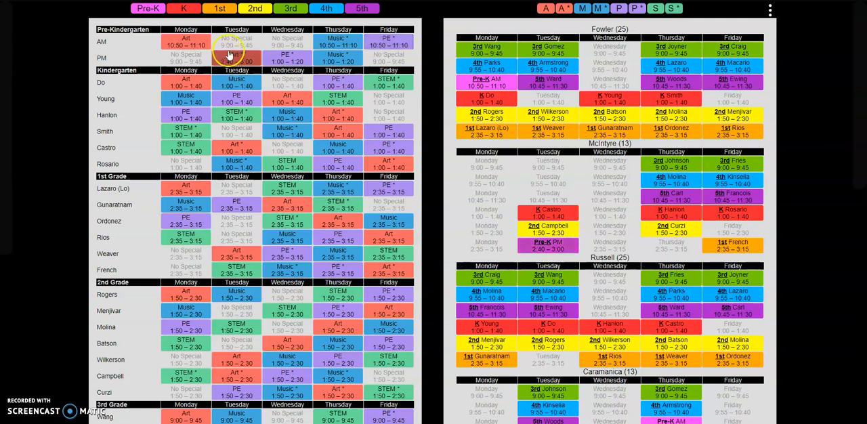
Step: Select the first Kindergarten class's Monday Art slot and view its subject options in both the class and teacher schedules
{"action": "left_click", "coordinate": [134, 69]}
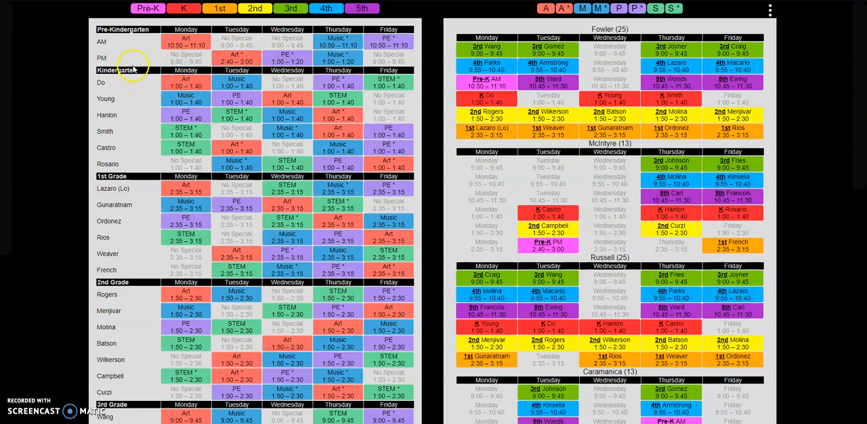
{"action": "left_click", "coordinate": [184, 82]}
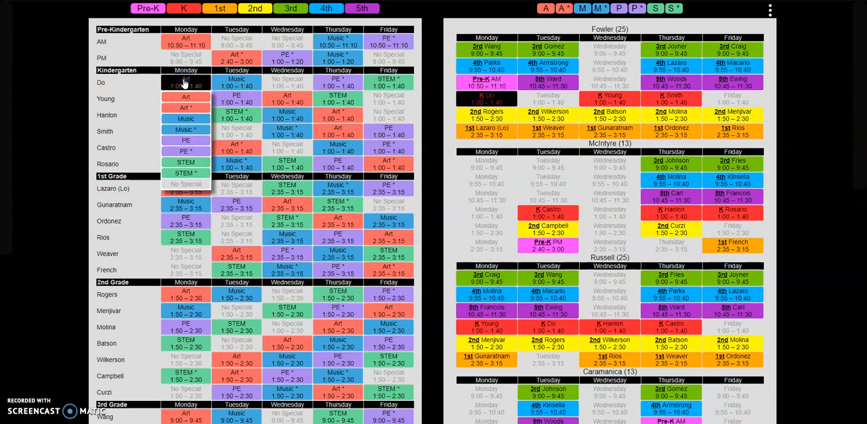
{"action": "left_click", "coordinate": [198, 82]}
{"action": "left_click", "coordinate": [181, 80]}
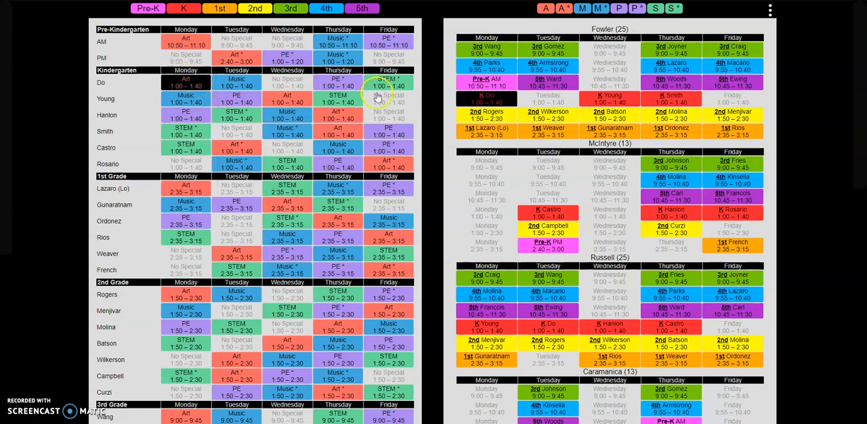
{"action": "left_click", "coordinate": [486, 98]}
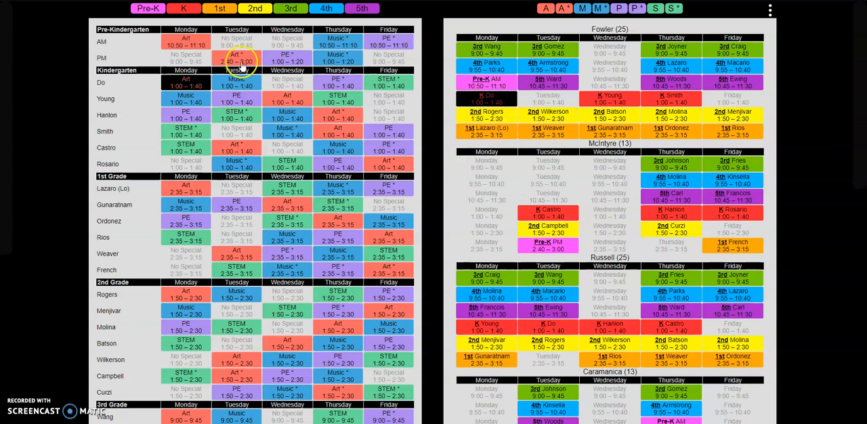
{"action": "mouse_move", "coordinate": [468, 98]}
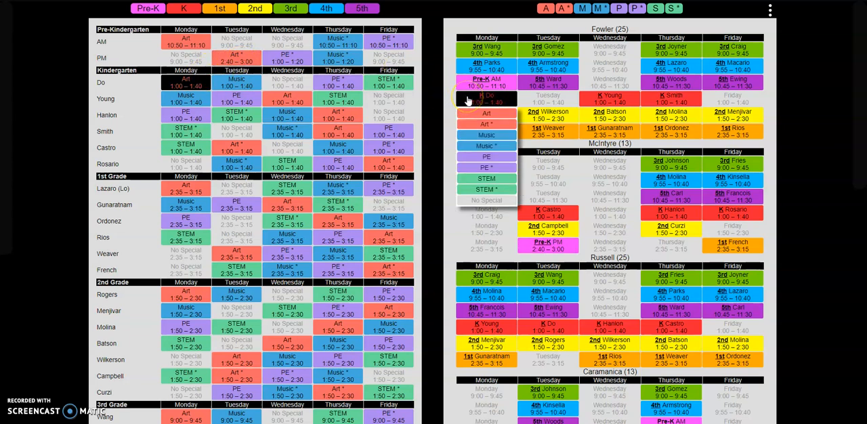
{"action": "left_click", "coordinate": [188, 82]}
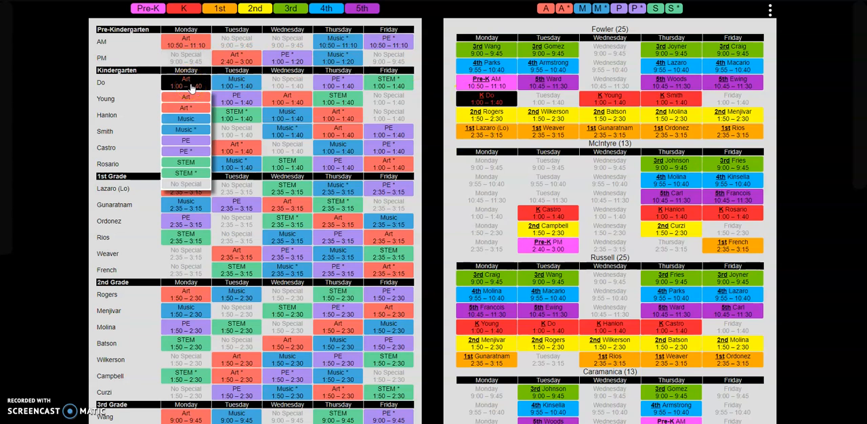
{"action": "left_click", "coordinate": [182, 89]}
{"action": "left_click", "coordinate": [182, 89]}
{"action": "left_click", "coordinate": [479, 91]}
{"action": "left_click", "coordinate": [218, 83]}
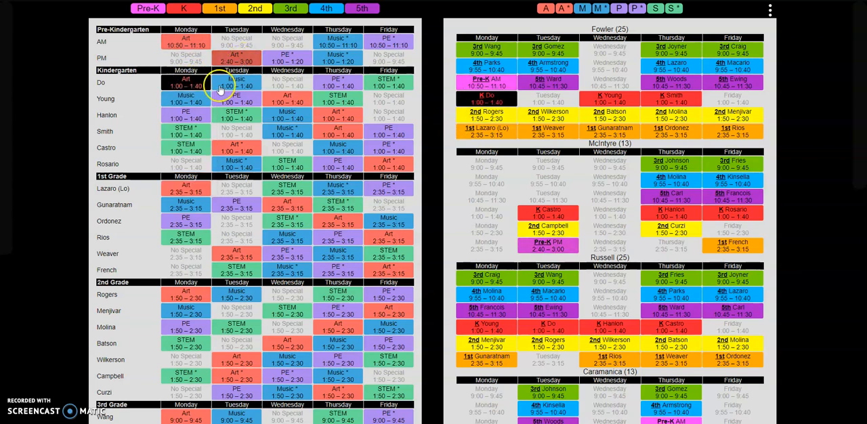
{"action": "left_click", "coordinate": [234, 82]}
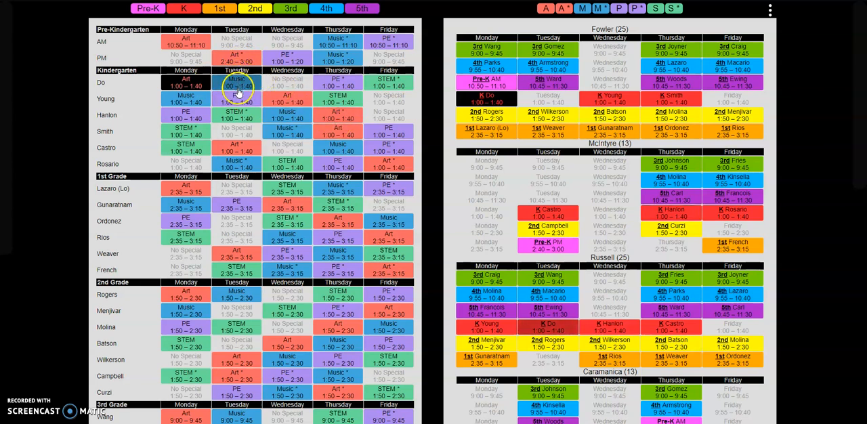
{"action": "mouse_move", "coordinate": [493, 102]}
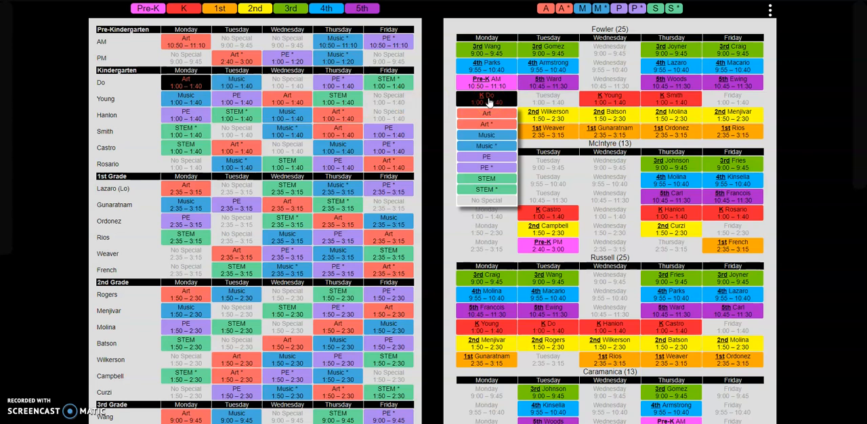
{"action": "mouse_move", "coordinate": [190, 81]}
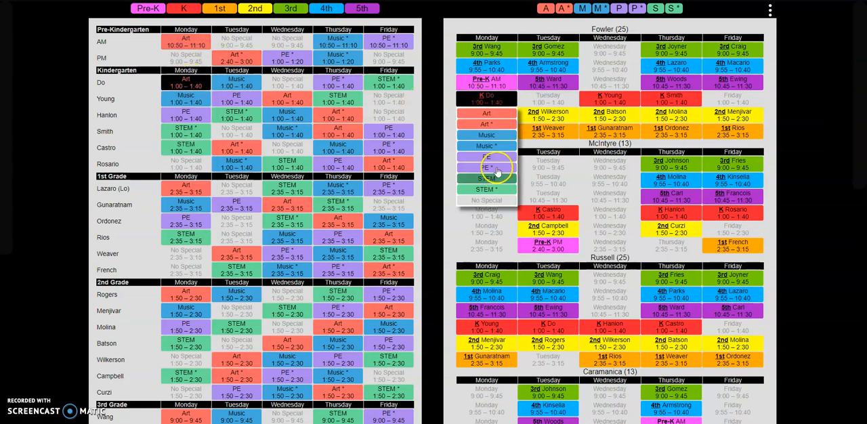
Step: Change the first Kindergarten class's Monday special to STEM and locate the class in the STEM teacher's Monday schedule
{"action": "left_click", "coordinate": [194, 80]}
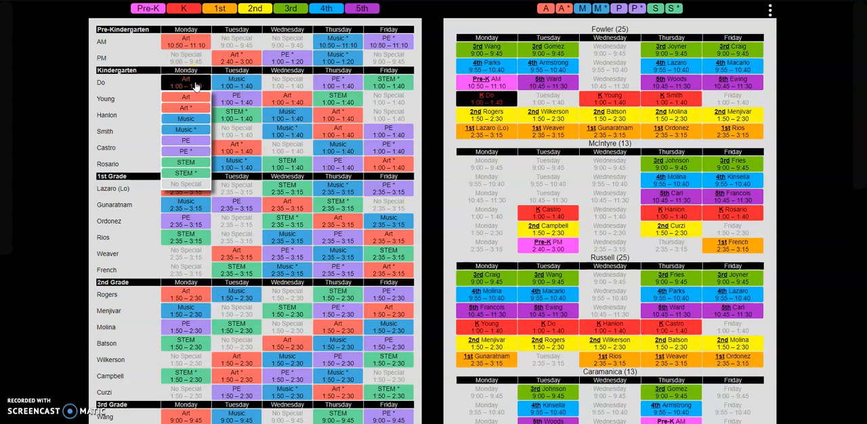
{"action": "left_click", "coordinate": [194, 163]}
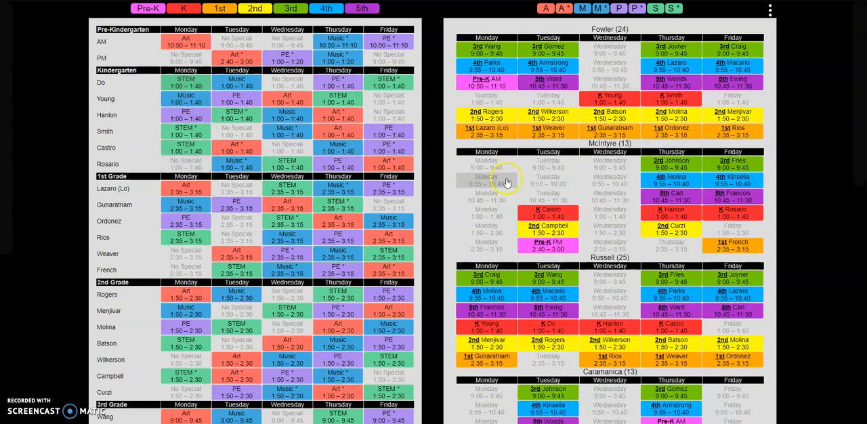
{"action": "scroll", "coordinate": [507, 182], "scroll_direction": "down", "scroll_amount": 1}
{"action": "scroll", "coordinate": [507, 182], "scroll_direction": "down", "scroll_amount": 5}
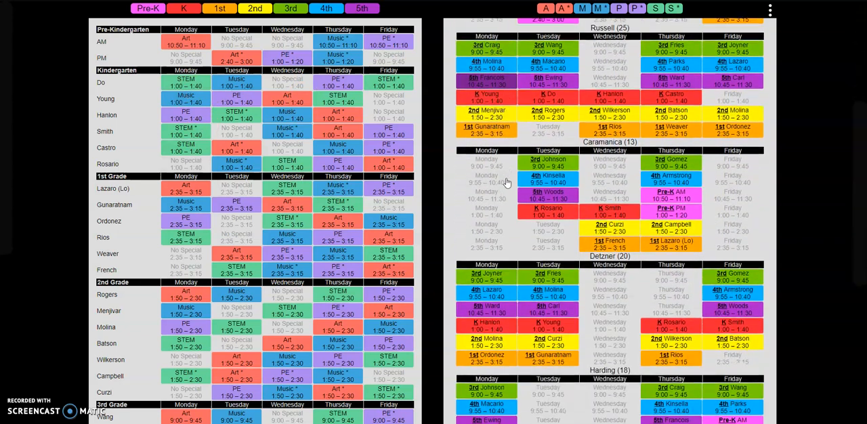
{"action": "scroll", "coordinate": [507, 181], "scroll_direction": "down", "scroll_amount": 7}
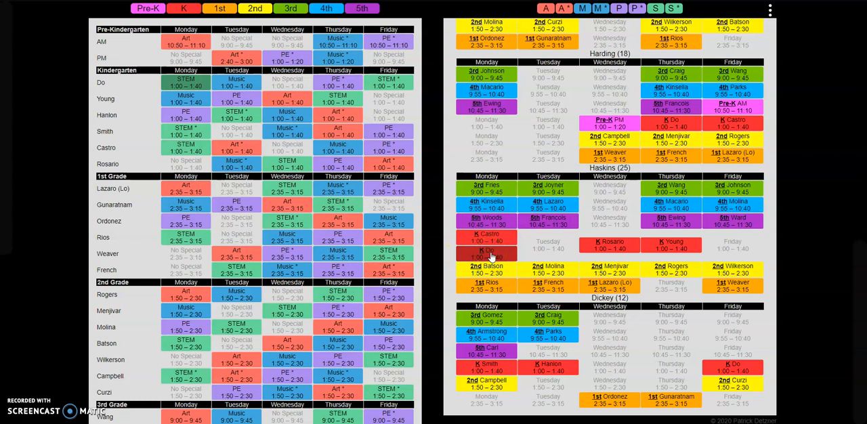
{"action": "left_click", "coordinate": [488, 239]}
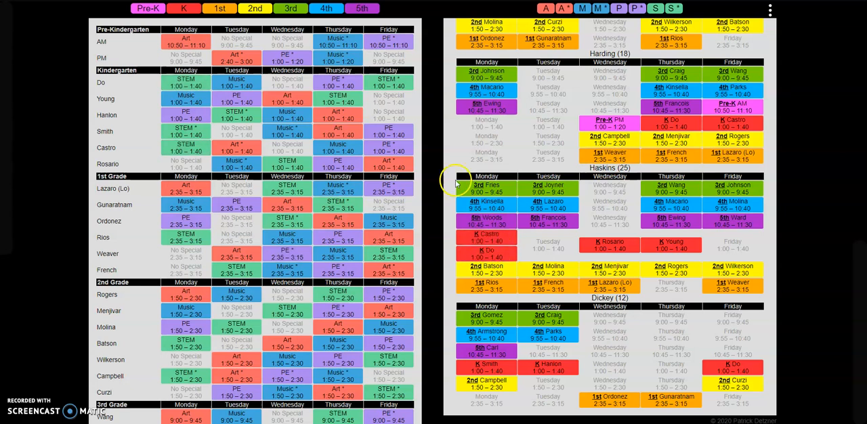
Step: Set the first Kindergarten class's Monday special back to Art, replace it with No Special, and check the art teacher's schedule
{"action": "left_click", "coordinate": [181, 84]}
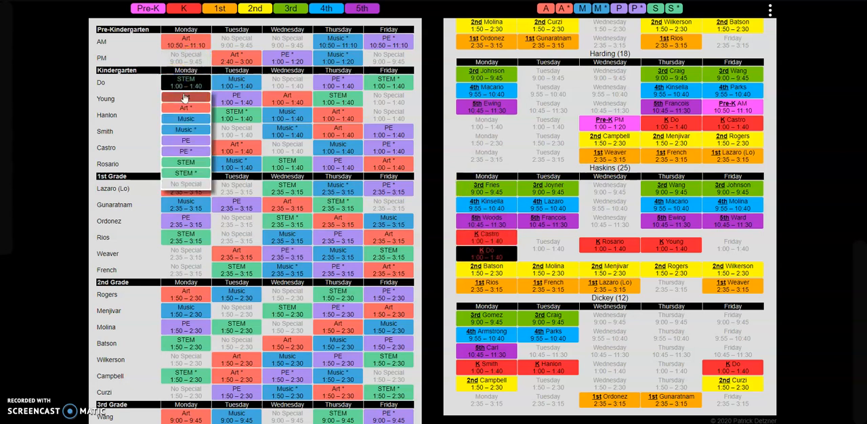
{"action": "left_click", "coordinate": [183, 98]}
{"action": "left_click", "coordinate": [185, 82]}
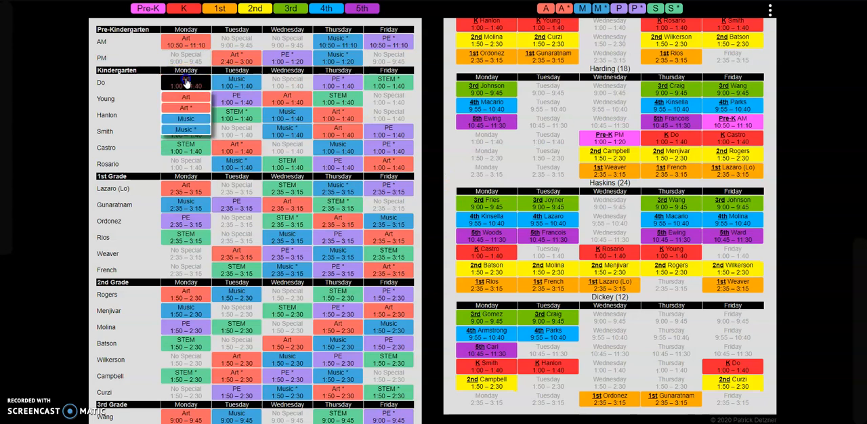
{"action": "left_click", "coordinate": [183, 170]}
{"action": "left_click", "coordinate": [186, 185]}
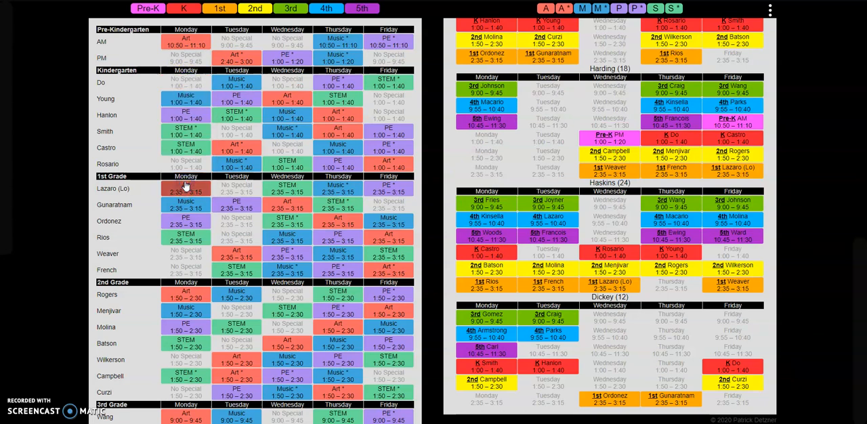
{"action": "scroll", "coordinate": [491, 141], "scroll_direction": "up", "scroll_amount": 8}
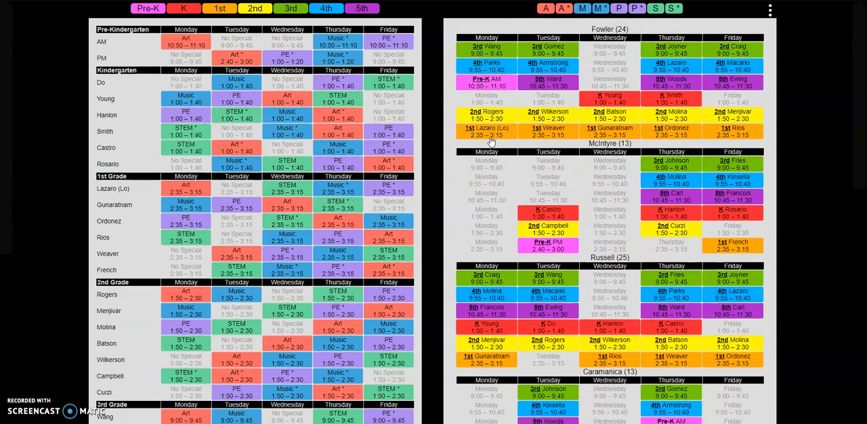
{"action": "left_click", "coordinate": [501, 115]}
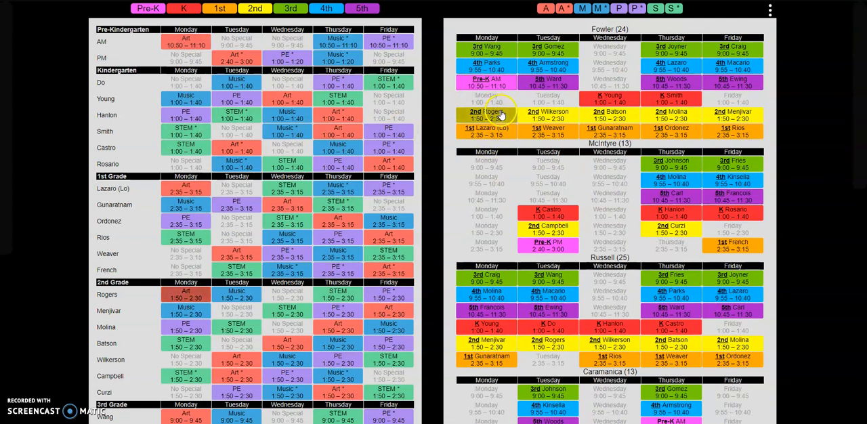
Step: Restore Art as the first Kindergarten class's Monday special and swap it with that class's Tuesday Music
{"action": "left_click", "coordinate": [185, 77]}
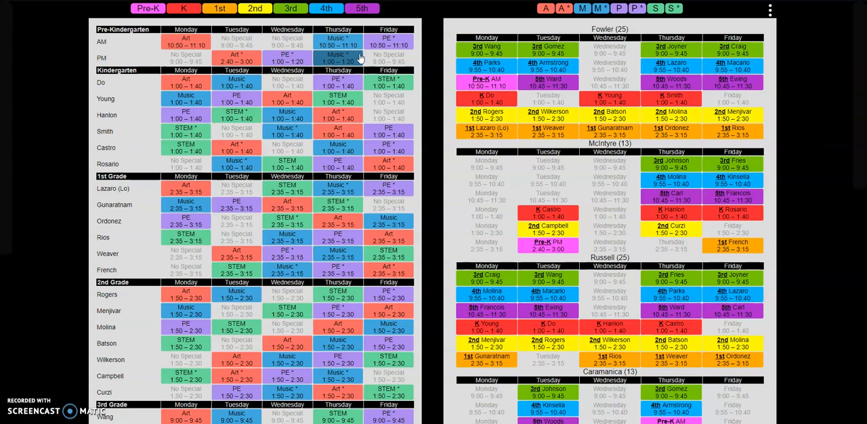
{"action": "left_click", "coordinate": [189, 88]}
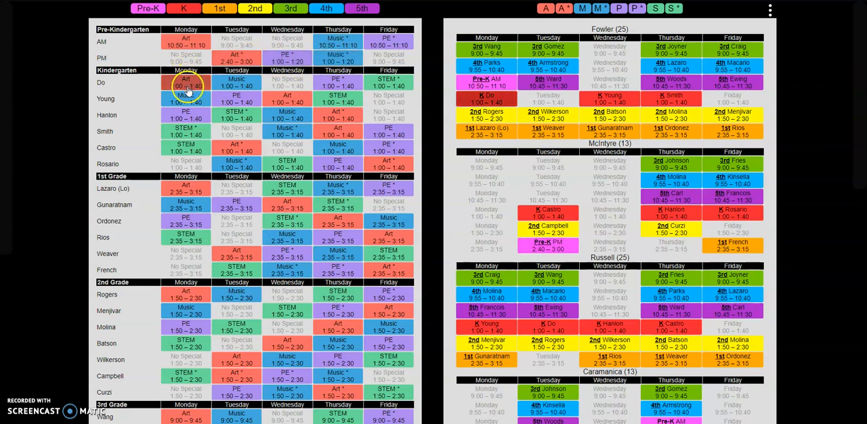
{"action": "left_click", "coordinate": [189, 89]}
{"action": "left_click", "coordinate": [190, 89]}
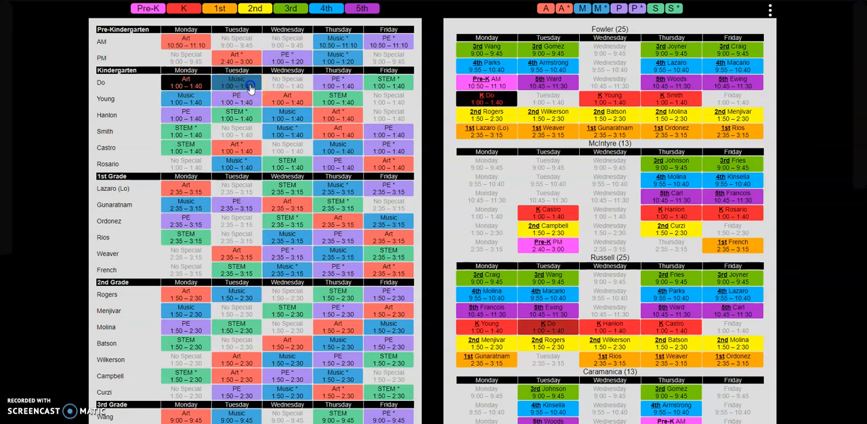
{"action": "left_click", "coordinate": [251, 88]}
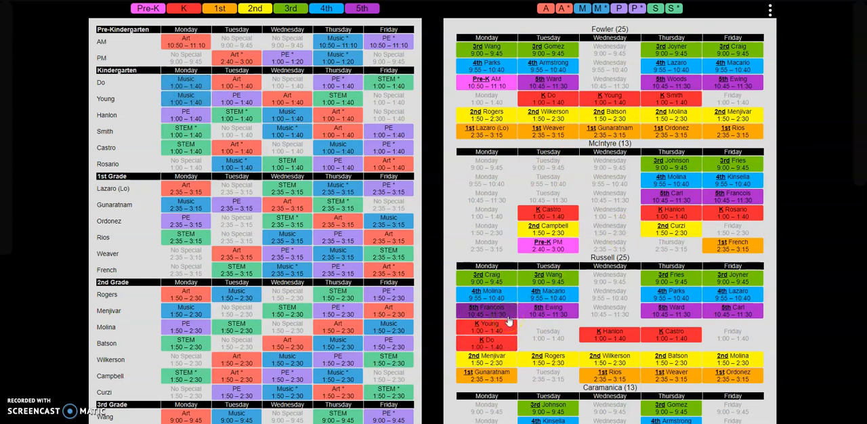
Step: Swap the first Kindergarten class's Tuesday Art back with its Monday Music
{"action": "left_click", "coordinate": [496, 332]}
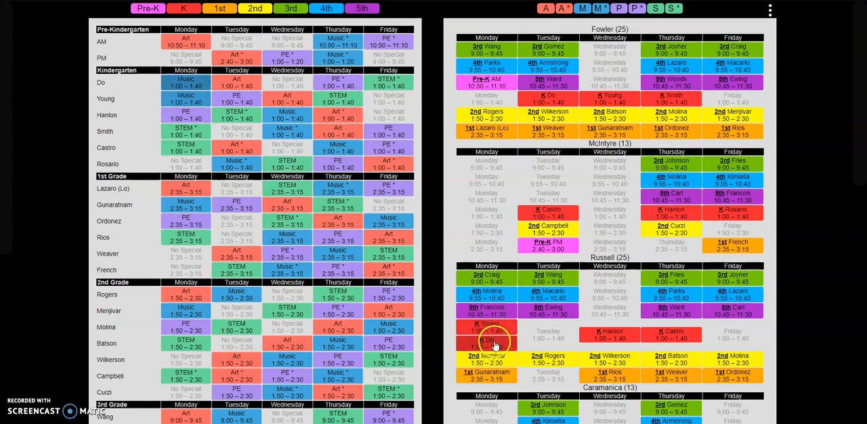
{"action": "left_click_drag", "start_coordinate": [238, 80], "coordinate": [200, 82]}
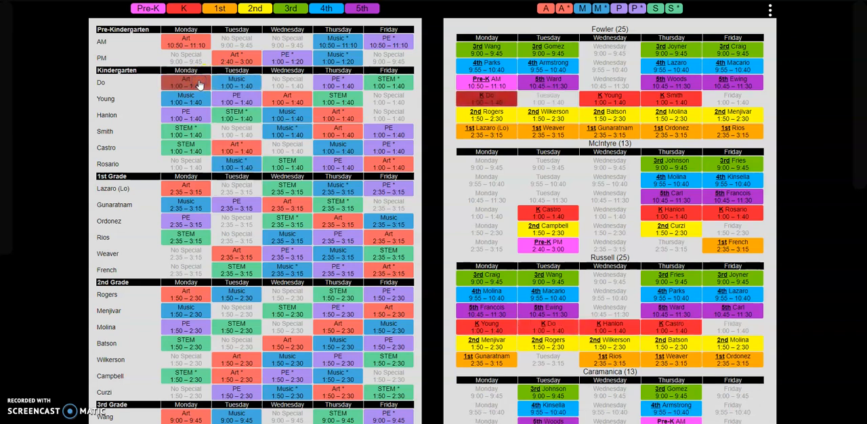
Step: Move the first Kindergarten class's Monday Art to the open Tuesday slot in the full-time art teacher's schedule, and return it to Monday
{"action": "left_click", "coordinate": [492, 99]}
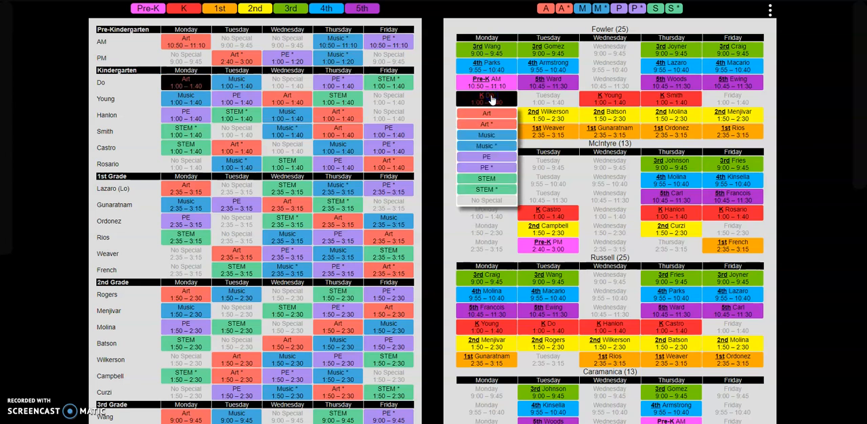
{"action": "left_click", "coordinate": [542, 102]}
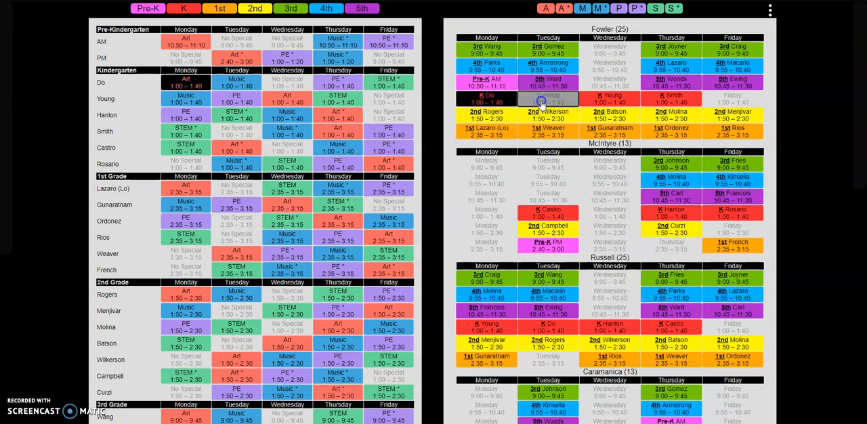
{"action": "left_click", "coordinate": [490, 99]}
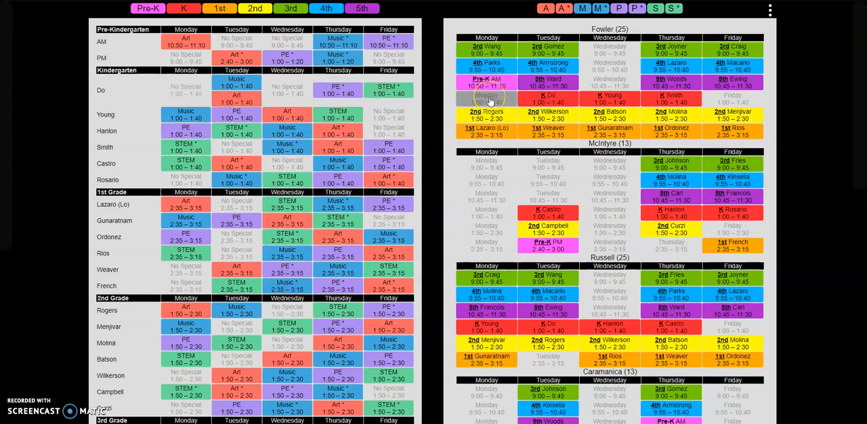
{"action": "left_click", "coordinate": [542, 99]}
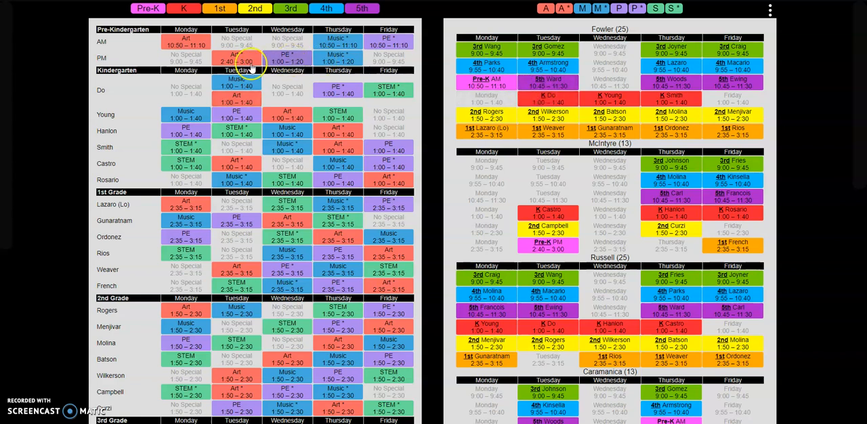
{"action": "left_click", "coordinate": [235, 84]}
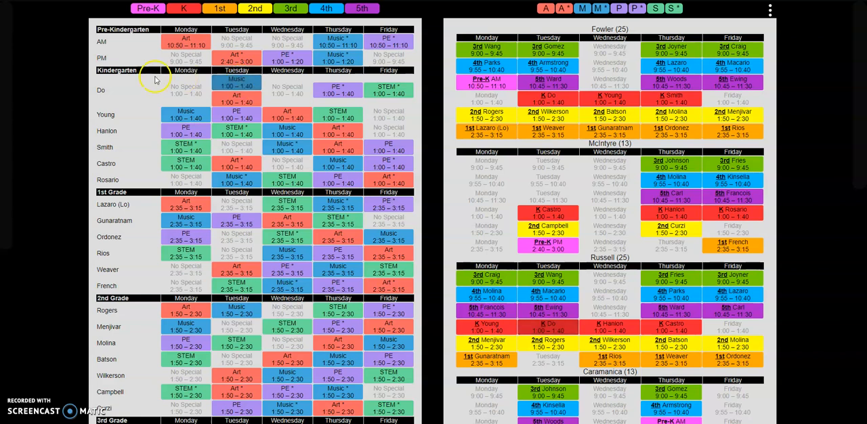
{"action": "left_click", "coordinate": [244, 100]}
{"action": "left_click", "coordinate": [186, 90]}
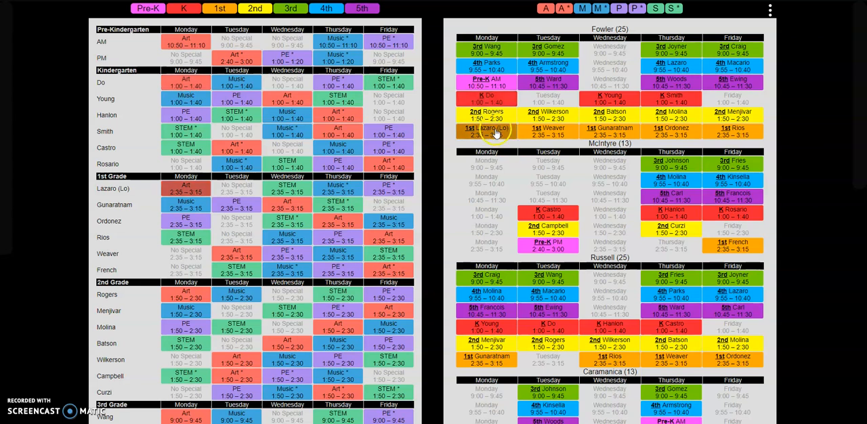
Step: In the full-time art teacher's Thursday schedule, swap the 1st-grade class at 2:35–3:15 with the 2nd-grade class at 1:50–2:30
{"action": "left_click", "coordinate": [689, 138]}
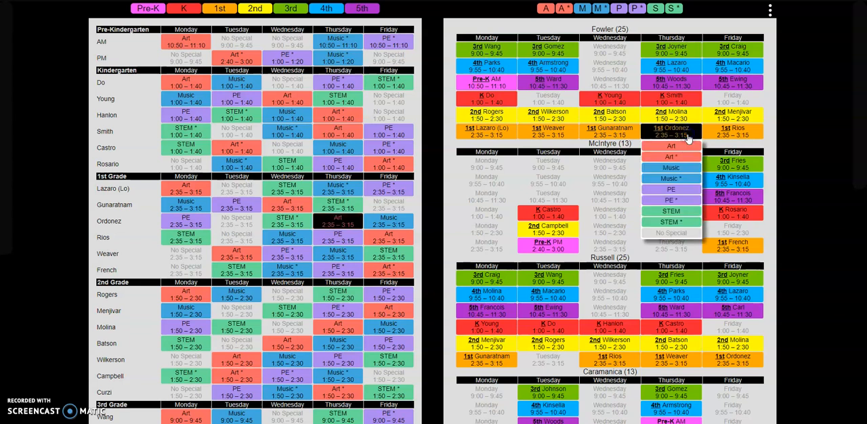
{"action": "left_click", "coordinate": [676, 112]}
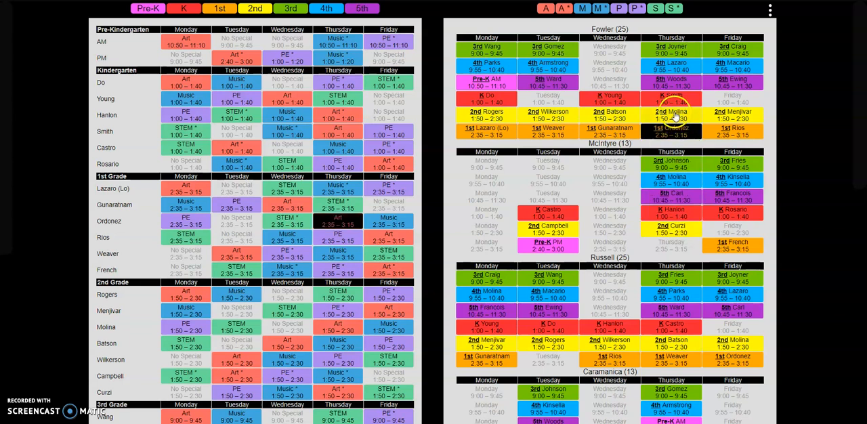
{"action": "left_click", "coordinate": [680, 136]}
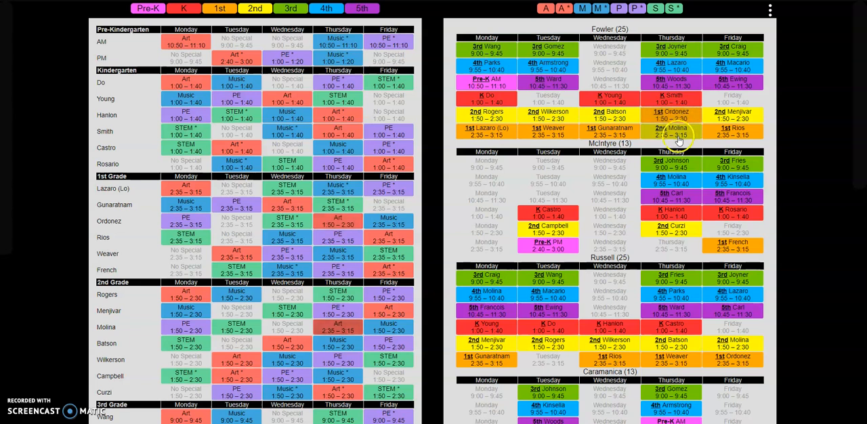
{"action": "left_click", "coordinate": [677, 120]}
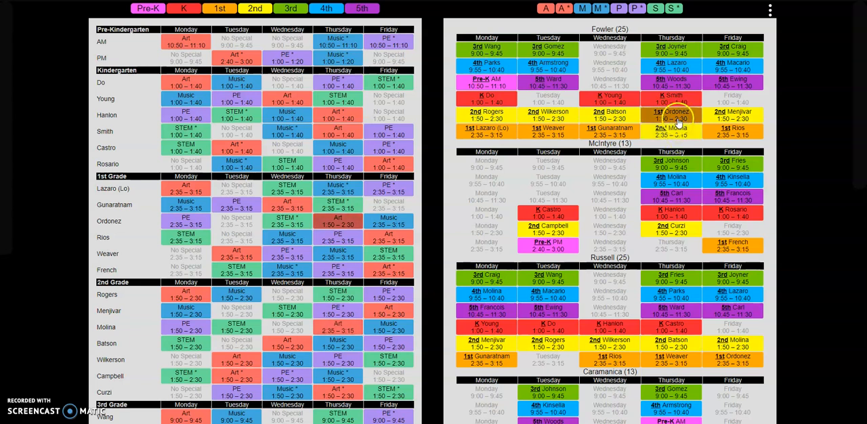
{"action": "left_click", "coordinate": [676, 135]}
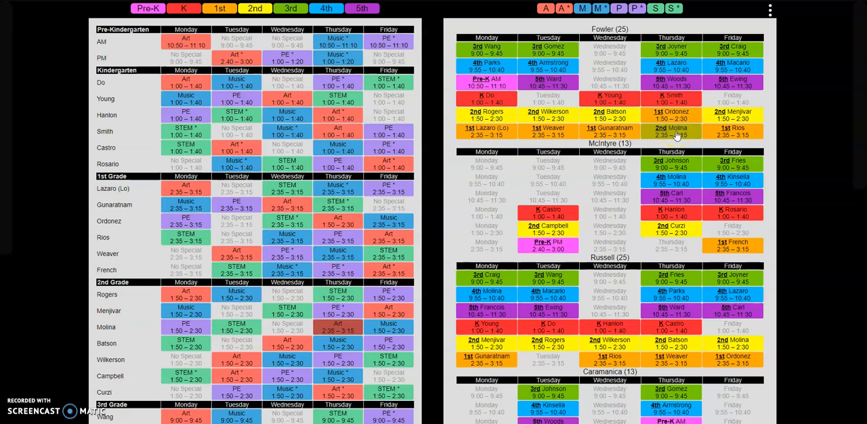
Step: View the subject options for the third 2nd-grade class's Thursday Art and dismiss them without changing the special
{"action": "left_click", "coordinate": [339, 328]}
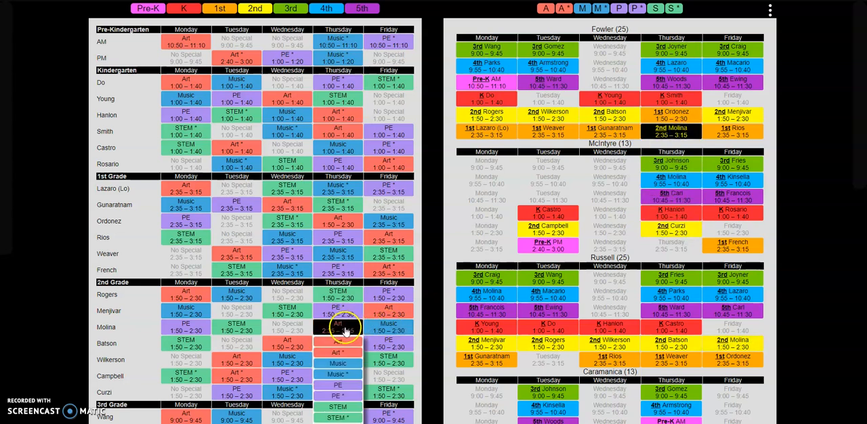
{"action": "left_click", "coordinate": [344, 332]}
{"action": "left_click", "coordinate": [330, 332]}
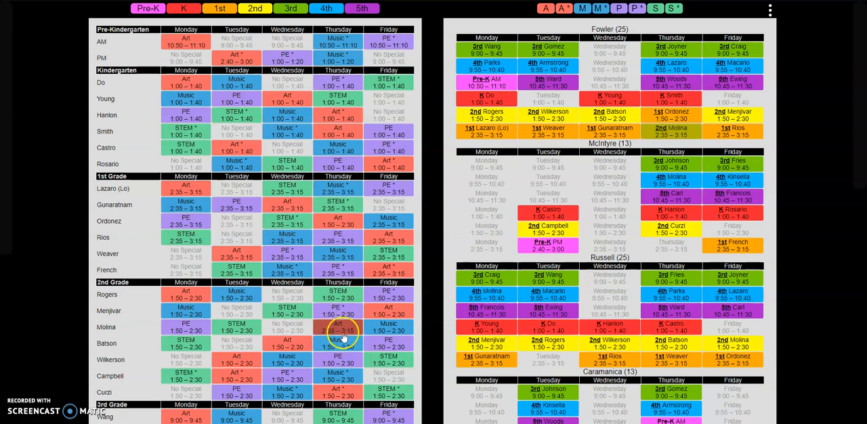
{"action": "left_click", "coordinate": [383, 338]}
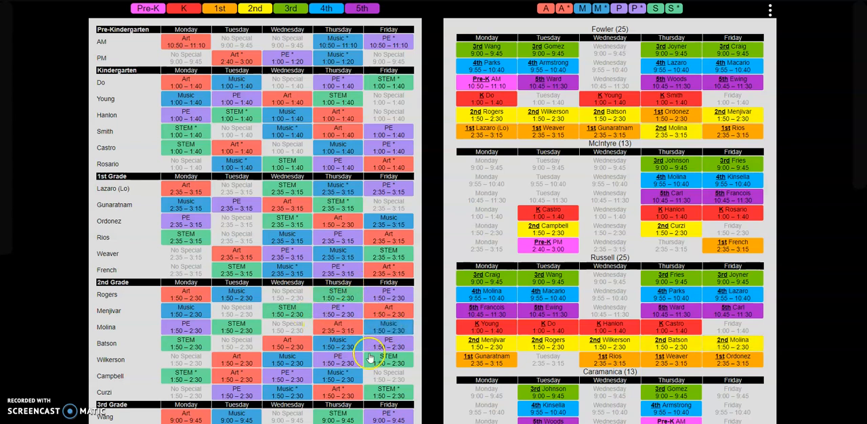
{"action": "left_click", "coordinate": [302, 302]}
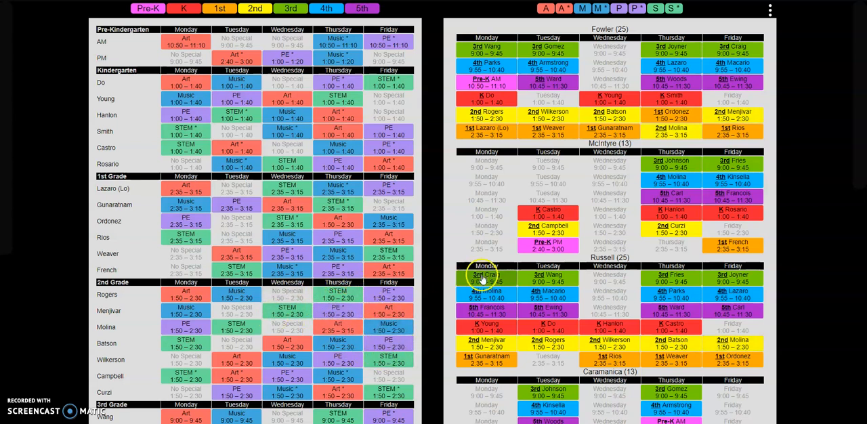
Step: Move the 2nd-grade class in the part-time art teacher's Thursday schedule to the open 2:35–3:15 slot
{"action": "left_click", "coordinate": [673, 229]}
{"action": "left_click", "coordinate": [679, 242]}
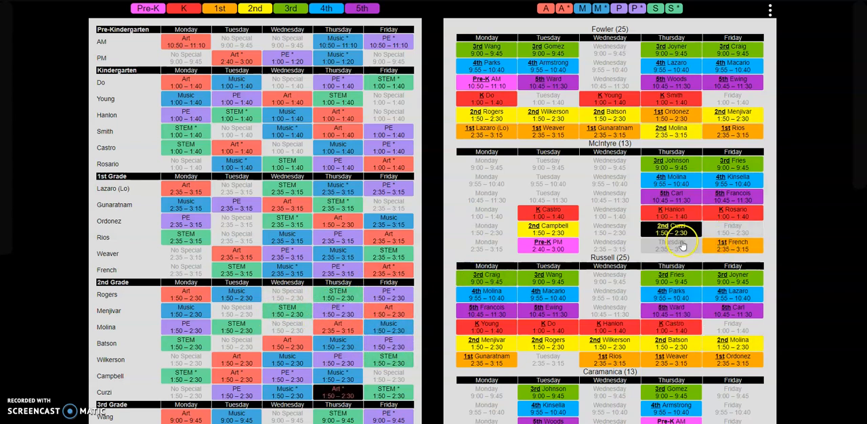
Step: In the full-time music teacher's Thursday schedule, swap the 1st-grade class at 2:35–3:15 with the 2nd-grade class at 1:50–2:30
{"action": "left_click", "coordinate": [745, 346]}
{"action": "left_click", "coordinate": [681, 359]}
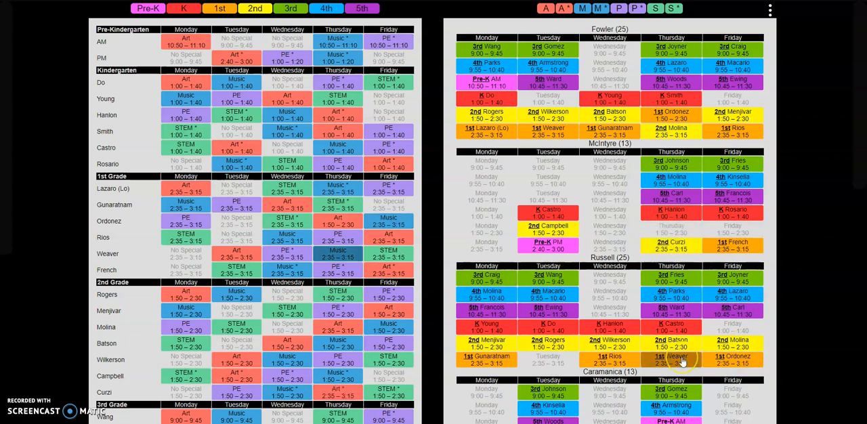
{"action": "scroll", "coordinate": [682, 359], "scroll_direction": "down", "scroll_amount": 1}
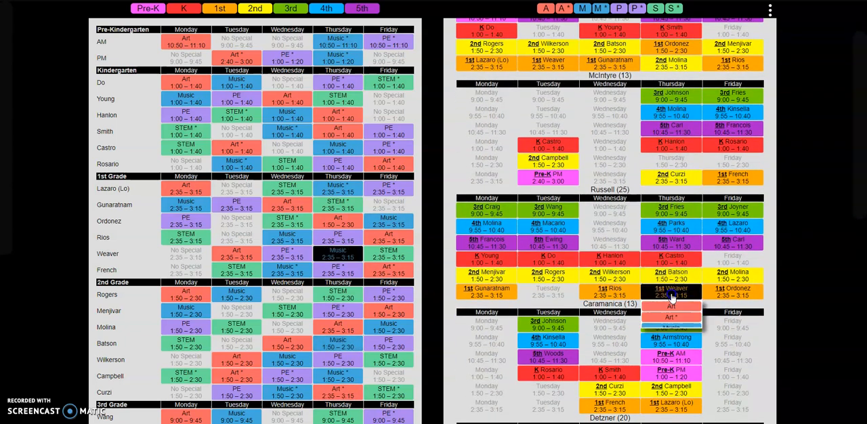
{"action": "left_click", "coordinate": [671, 297]}
{"action": "left_click", "coordinate": [671, 275]}
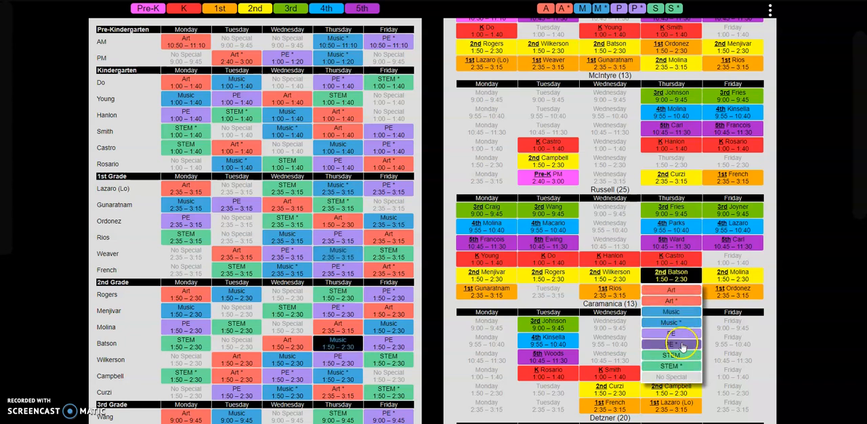
{"action": "left_click", "coordinate": [685, 273]}
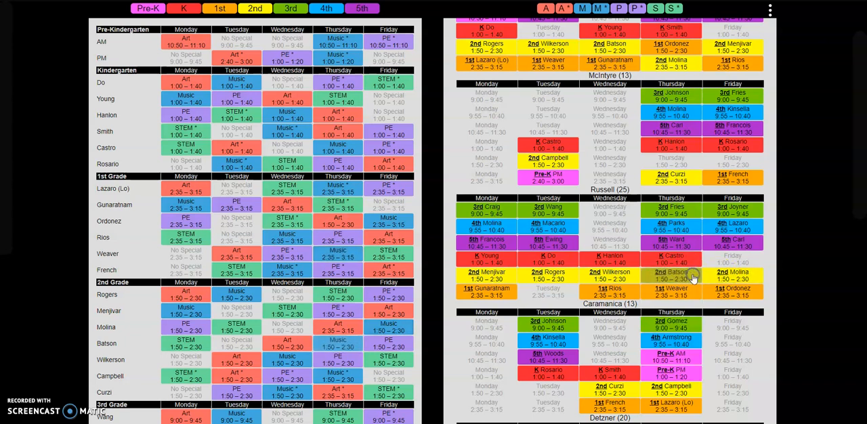
{"action": "left_click", "coordinate": [677, 298]}
{"action": "left_click", "coordinate": [677, 275]}
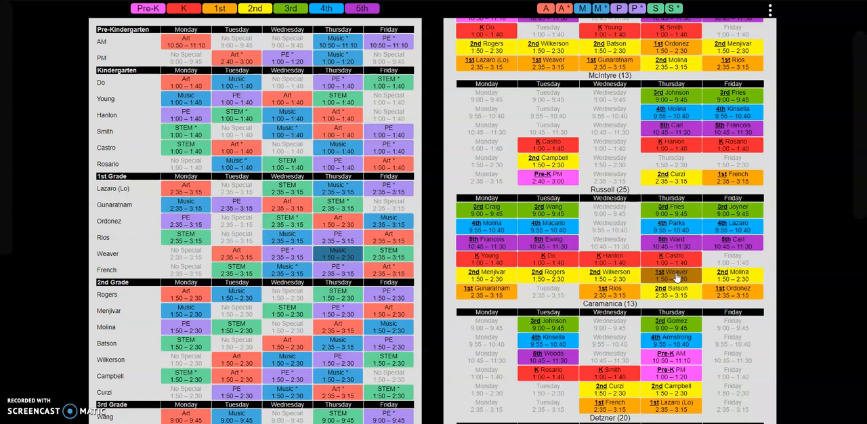
Step: Set the time of the first 1st-grade class's Thursday Music * to 1:50–2:30 and locate it in the part-time music teacher's schedule
{"action": "left_click", "coordinate": [336, 194]}
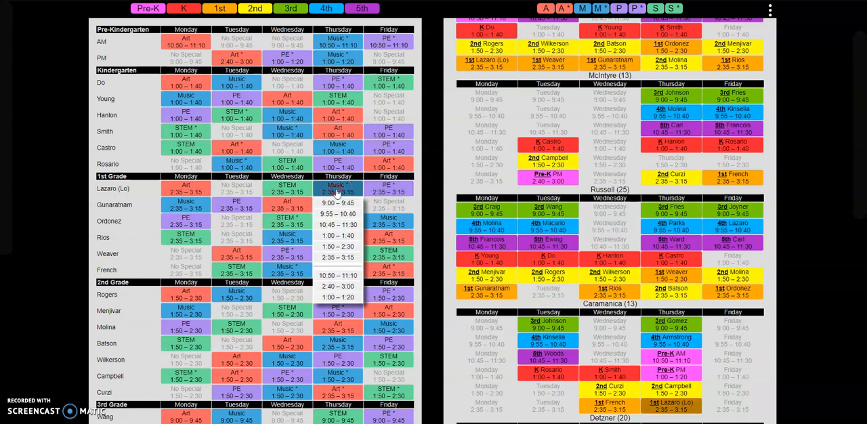
{"action": "left_click", "coordinate": [348, 247]}
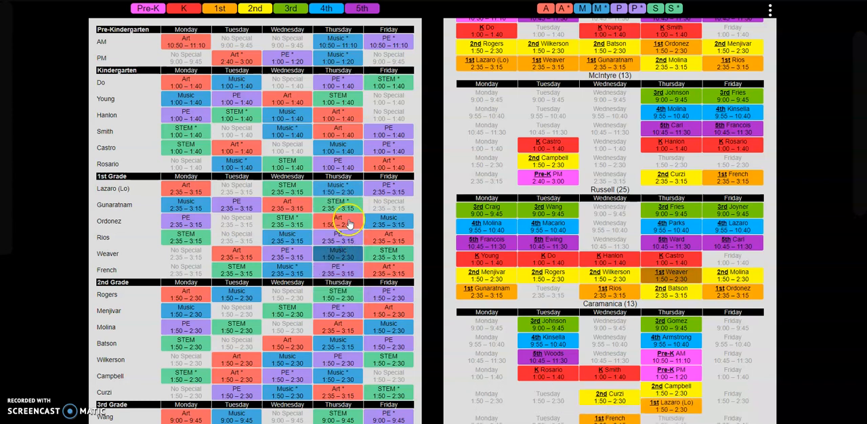
{"action": "left_click", "coordinate": [348, 194]}
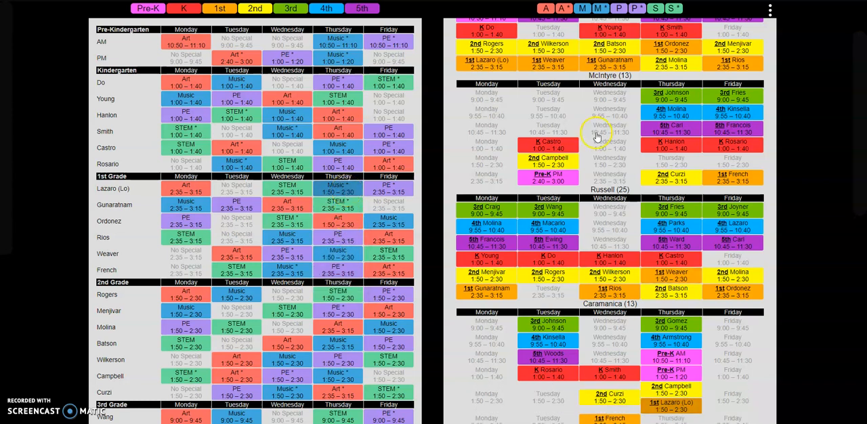
Step: Set the Kindergarten class in the part-time art teacher's Tuesday schedule to 9:00–9:45 and check its placement among the teacher schedules
{"action": "left_click", "coordinate": [539, 148]}
{"action": "left_click", "coordinate": [550, 152]}
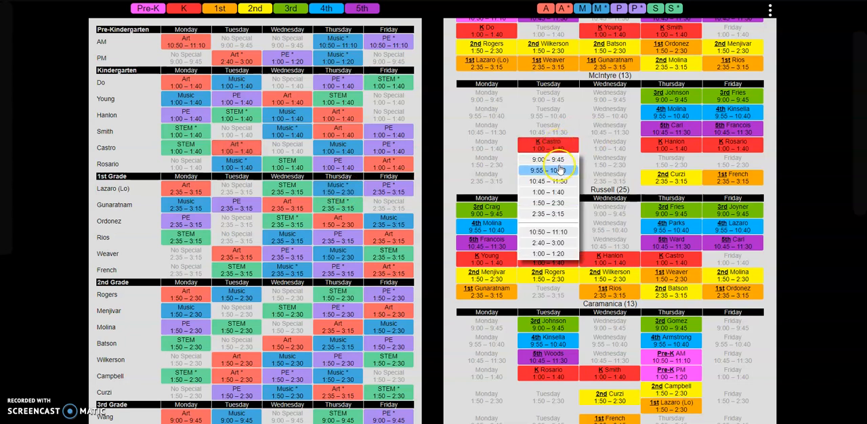
{"action": "left_click", "coordinate": [563, 164]}
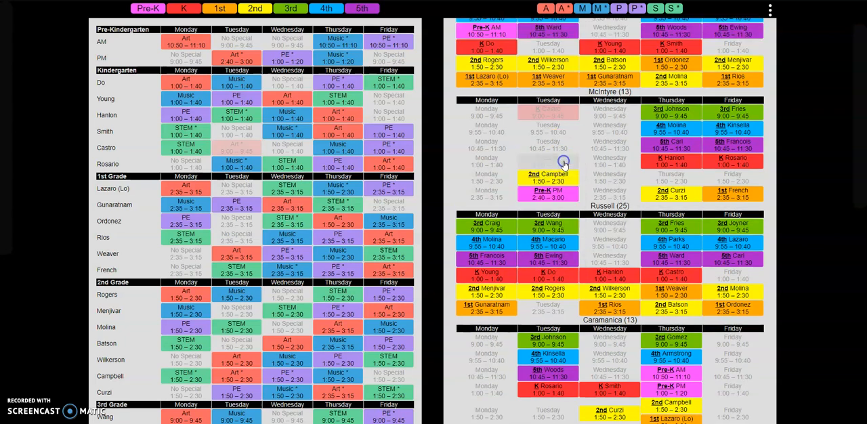
{"action": "left_click", "coordinate": [550, 114]}
{"action": "scroll", "coordinate": [551, 117], "scroll_direction": "down", "scroll_amount": 1}
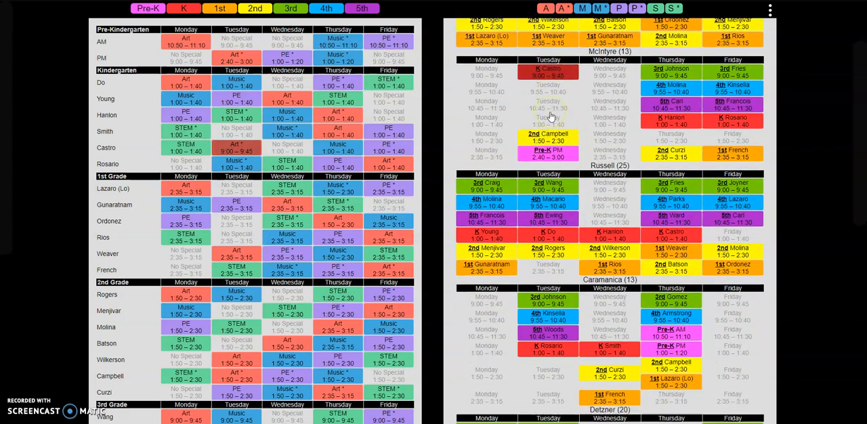
{"action": "scroll", "coordinate": [551, 116], "scroll_direction": "up", "scroll_amount": 2}
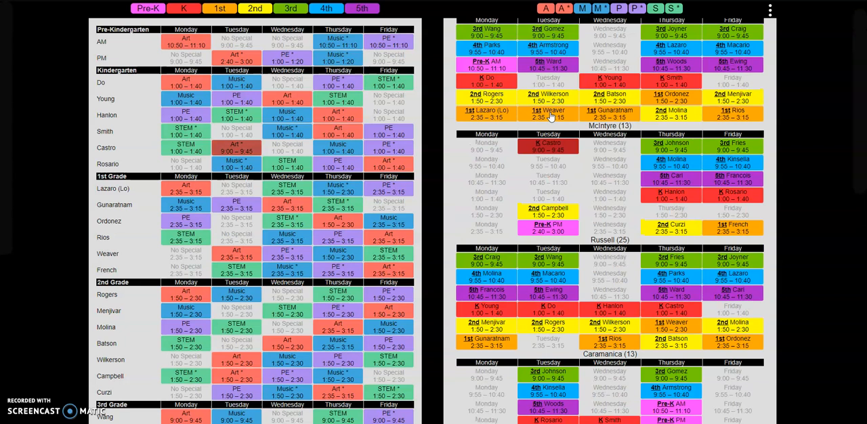
{"action": "scroll", "coordinate": [551, 116], "scroll_direction": "up", "scroll_amount": 1}
{"action": "left_click", "coordinate": [564, 166]}
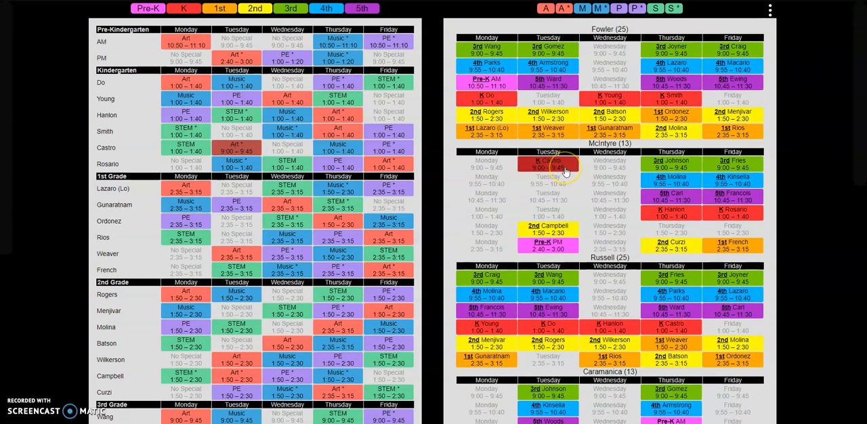
{"action": "left_click", "coordinate": [564, 214]}
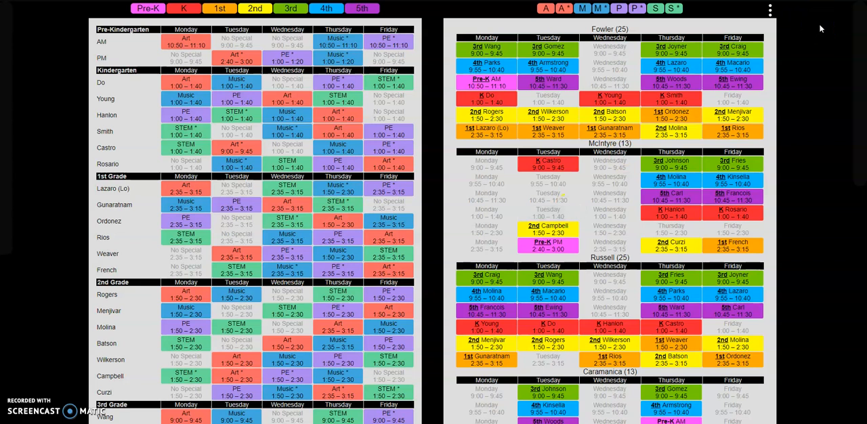
Step: Load the Empty Schedule and switch it to Build Mode
{"action": "left_click", "coordinate": [771, 12]}
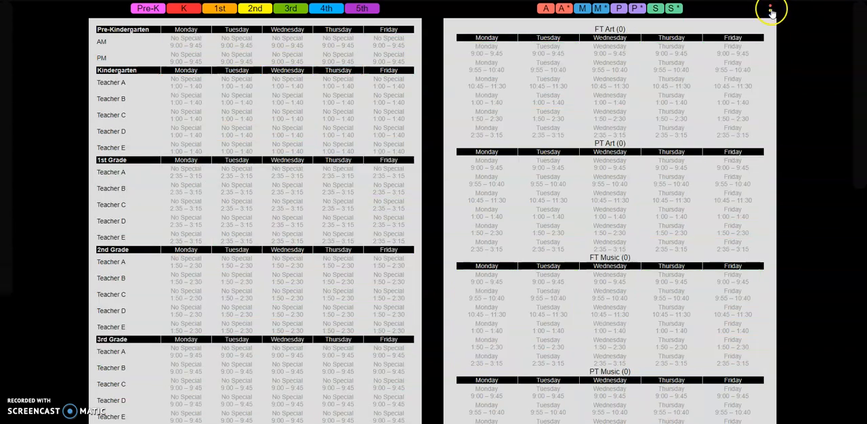
{"action": "left_click", "coordinate": [772, 11]}
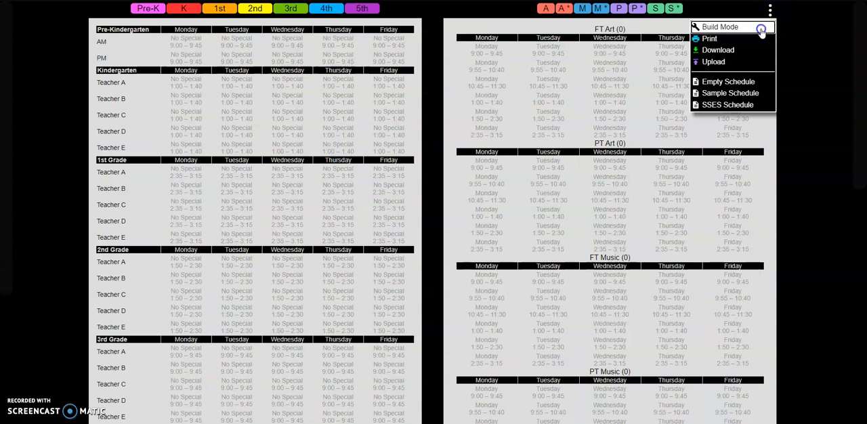
{"action": "left_click", "coordinate": [762, 31]}
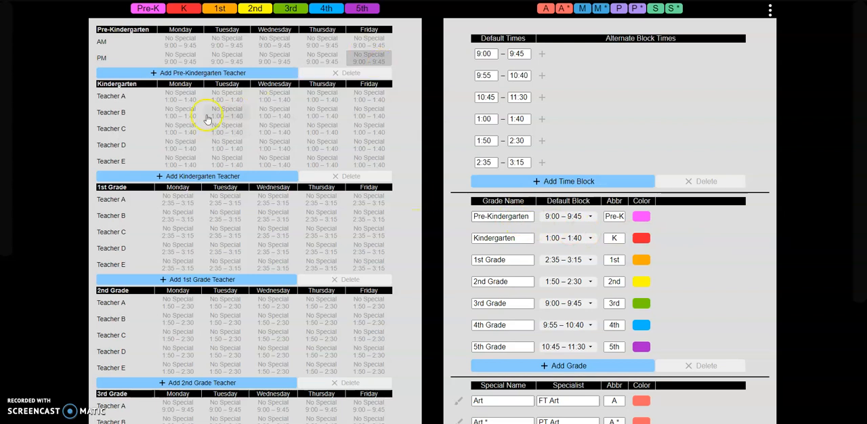
Step: Add two Kindergarten teachers and select the first Kindergarten teacher's name for editing
{"action": "left_click", "coordinate": [190, 180]}
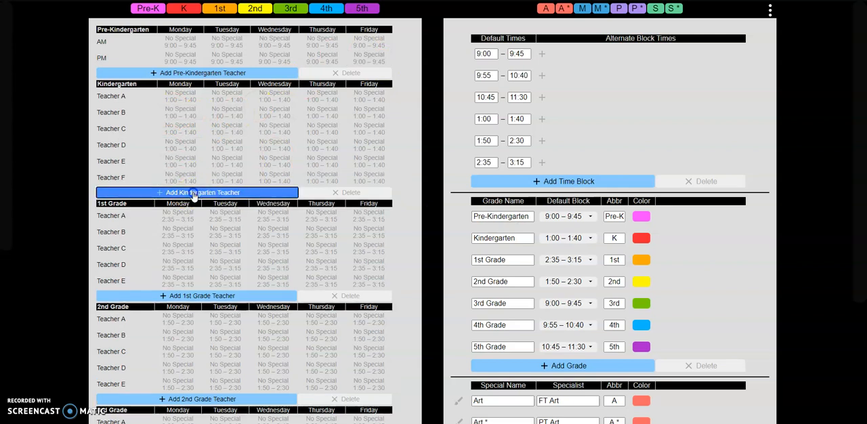
{"action": "left_click", "coordinate": [194, 194]}
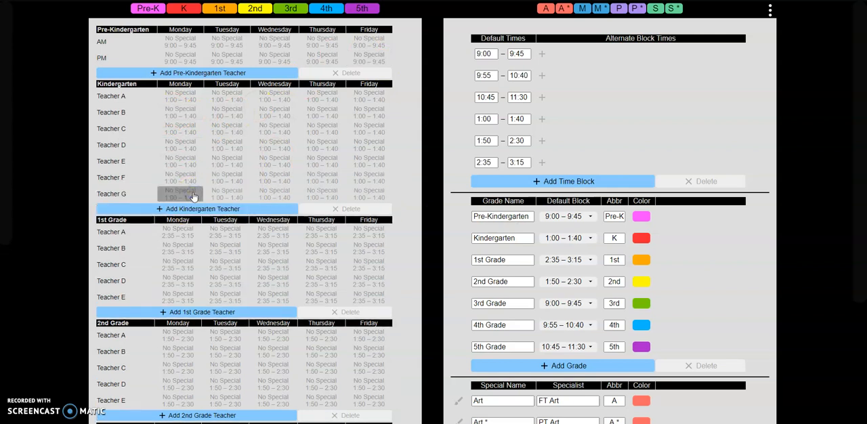
{"action": "left_click", "coordinate": [134, 93]}
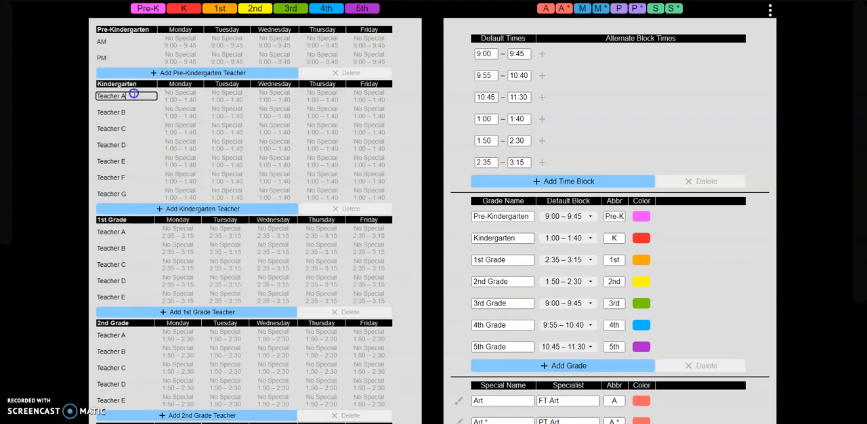
{"action": "triple_click", "coordinate": [135, 93]}
Step: In the SSES Schedule, rename the first Kindergarten teacher to Teacher A and restore the teacher's original name
{"action": "left_click", "coordinate": [771, 11]}
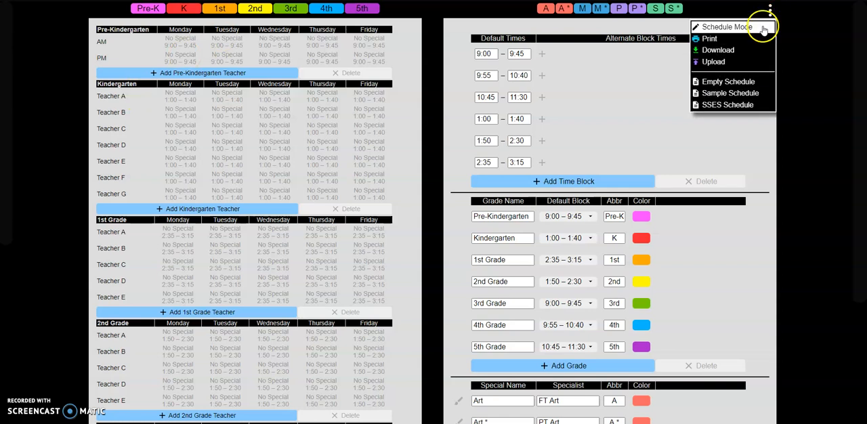
{"action": "left_click", "coordinate": [742, 108]}
{"action": "double_click", "coordinate": [124, 82]}
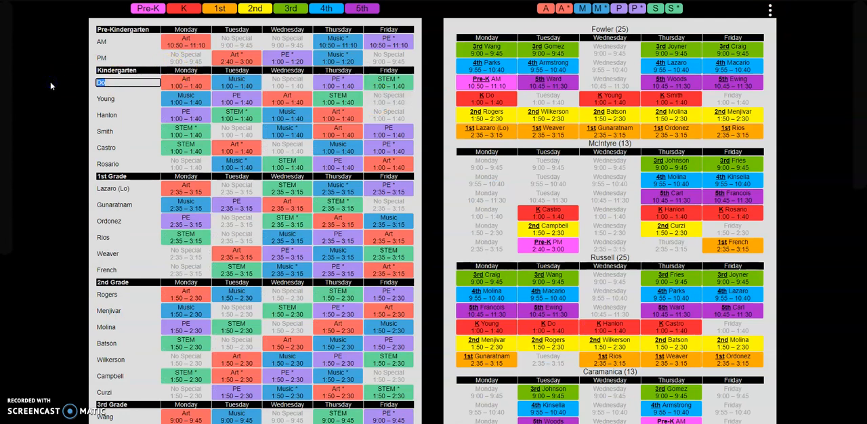
{"action": "type", "text": "Teacher A"}
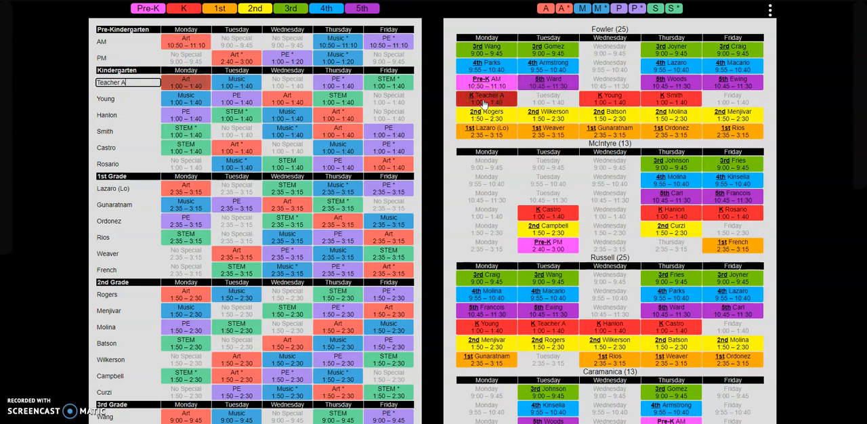
{"action": "triple_click", "coordinate": [140, 86]}
{"action": "type", "text": "Do"}
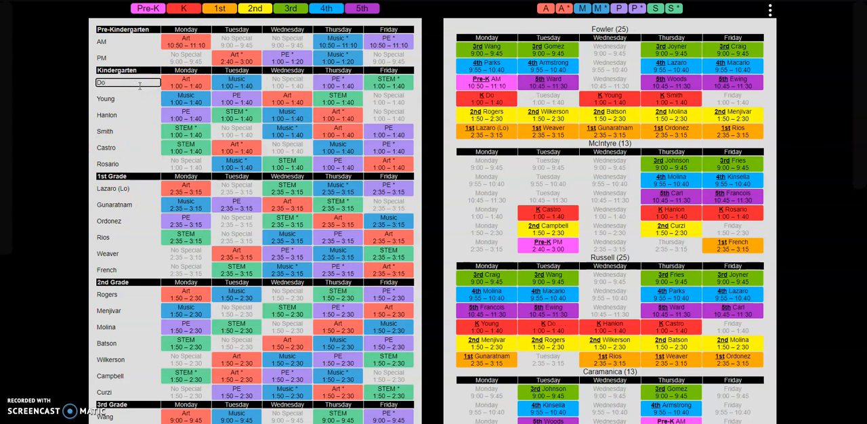
Step: Reload the Empty Schedule and switch it back to Build Mode
{"action": "left_click", "coordinate": [771, 10]}
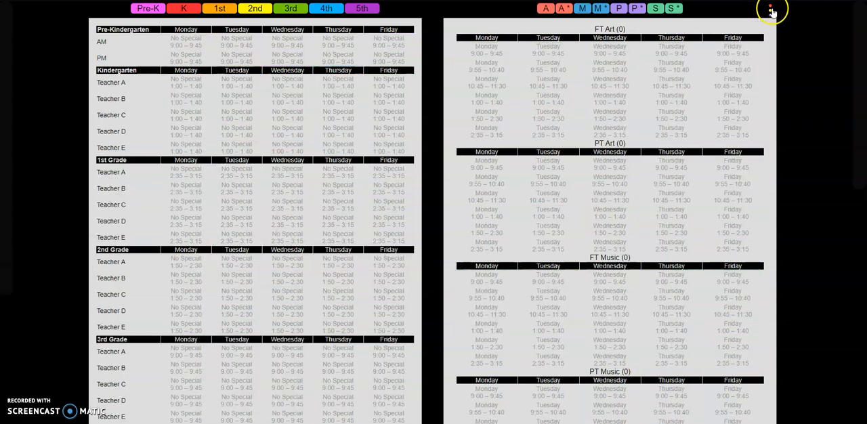
{"action": "left_click", "coordinate": [772, 10]}
{"action": "left_click", "coordinate": [757, 32]}
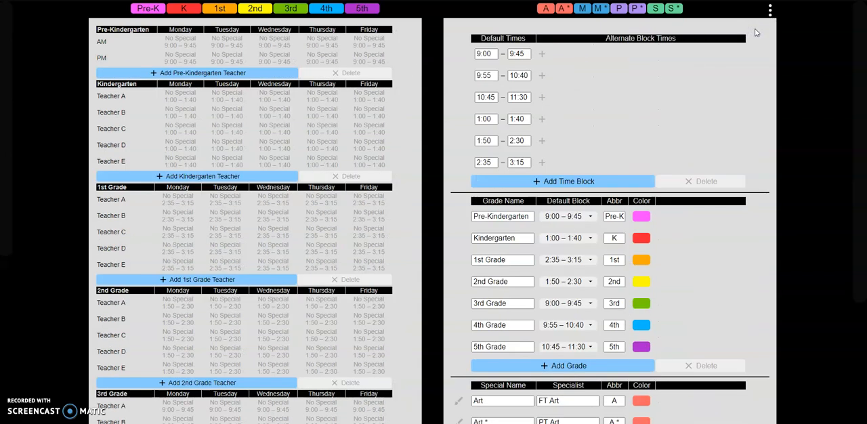
Step: Add two more teachers, Teacher F and Teacher G, to the Kindergarten section
{"action": "left_click", "coordinate": [255, 179]}
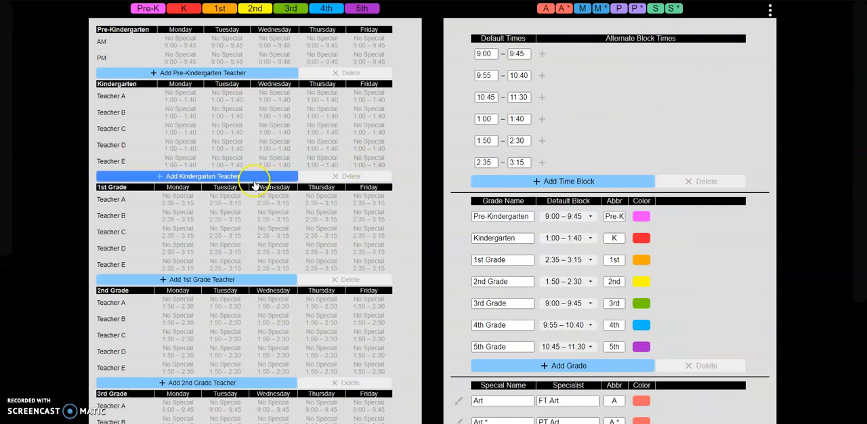
{"action": "left_click", "coordinate": [255, 179]}
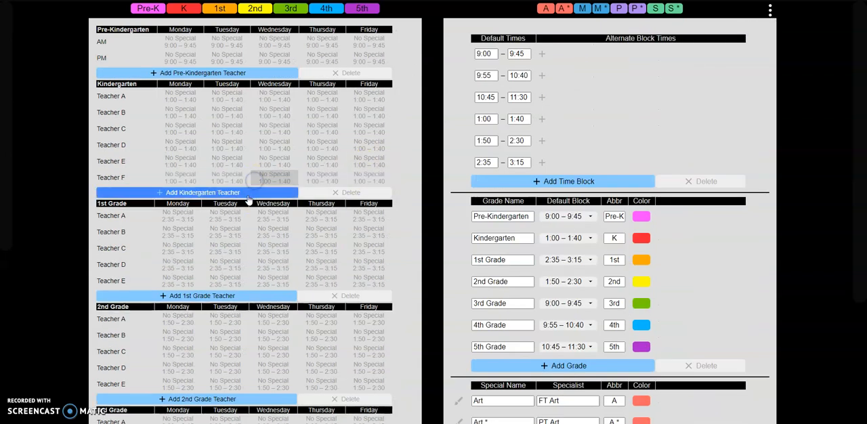
{"action": "left_click", "coordinate": [249, 194]}
{"action": "scroll", "coordinate": [248, 196], "scroll_direction": "down", "scroll_amount": 3}
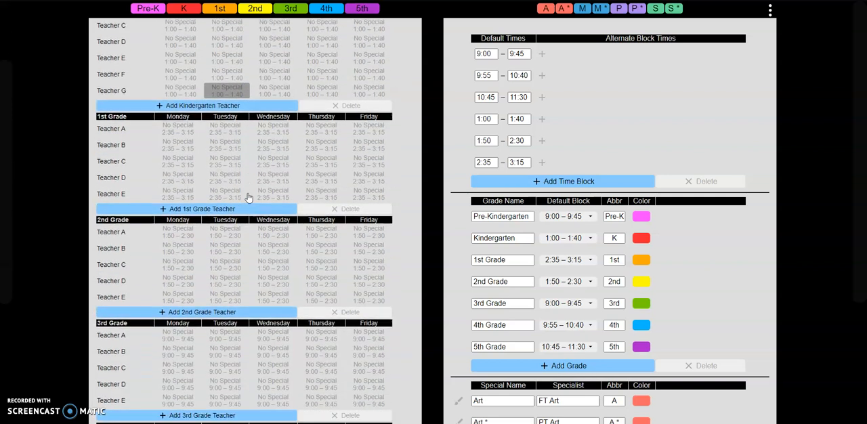
{"action": "scroll", "coordinate": [248, 196], "scroll_direction": "up", "scroll_amount": 3}
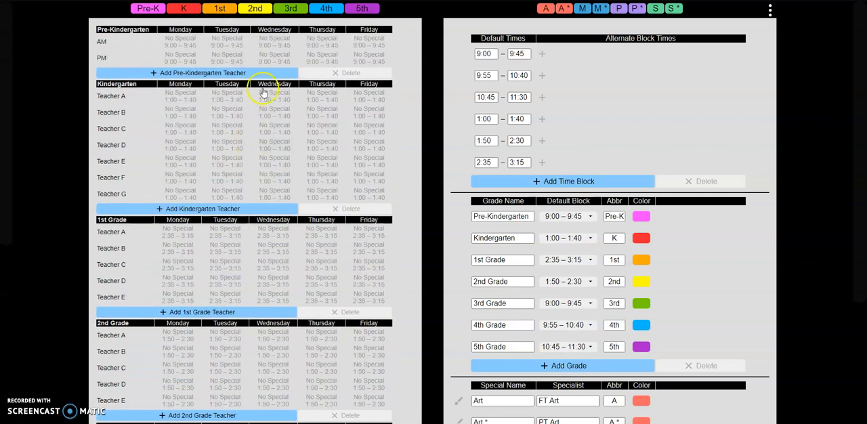
Step: Delete both the PM and AM teacher rows from the Pre-Kindergarten section
{"action": "left_click", "coordinate": [344, 77]}
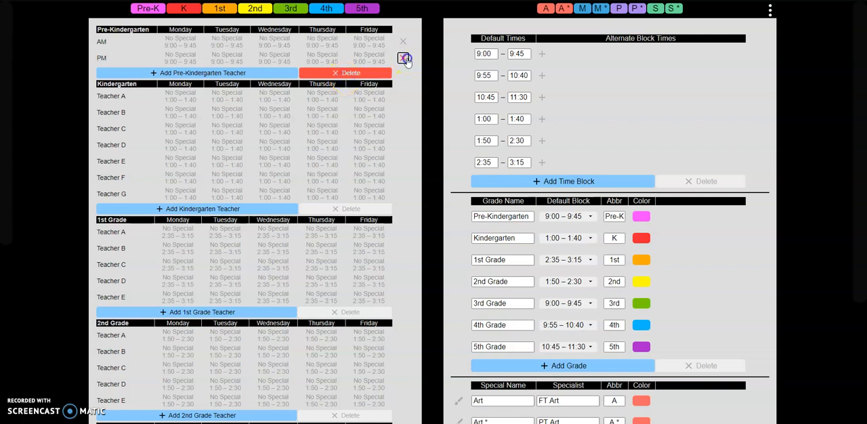
{"action": "left_click", "coordinate": [405, 60]}
{"action": "left_click", "coordinate": [404, 42]}
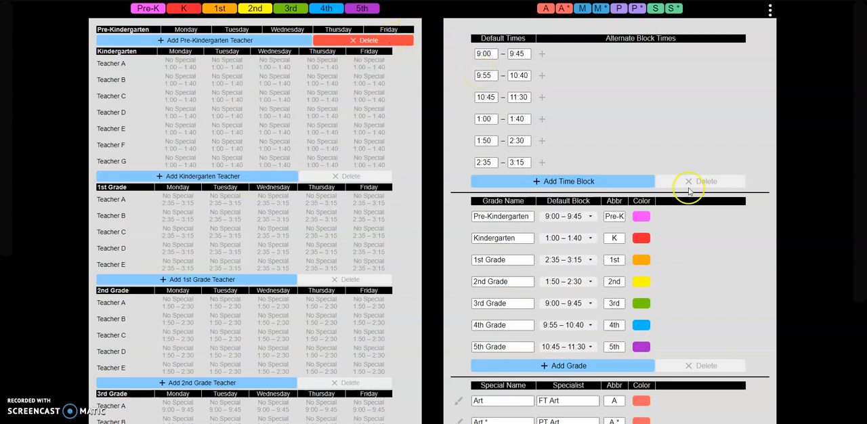
Step: Delete the Pre-Kindergarten grade from the list of grades
{"action": "left_click", "coordinate": [705, 366]}
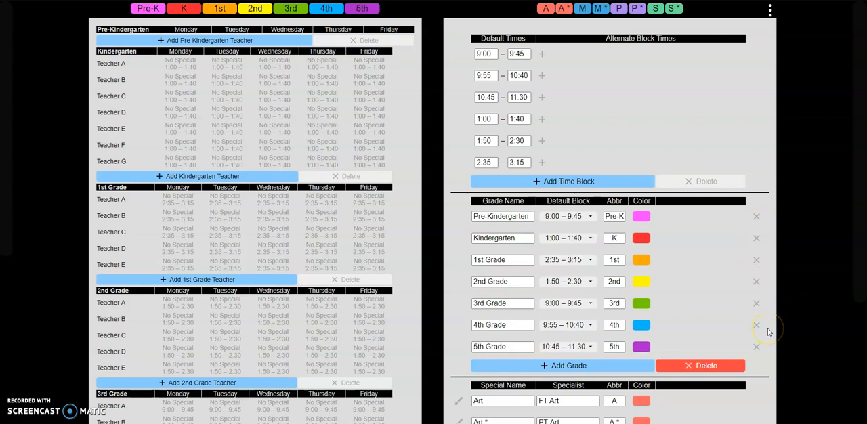
{"action": "left_click", "coordinate": [689, 369]}
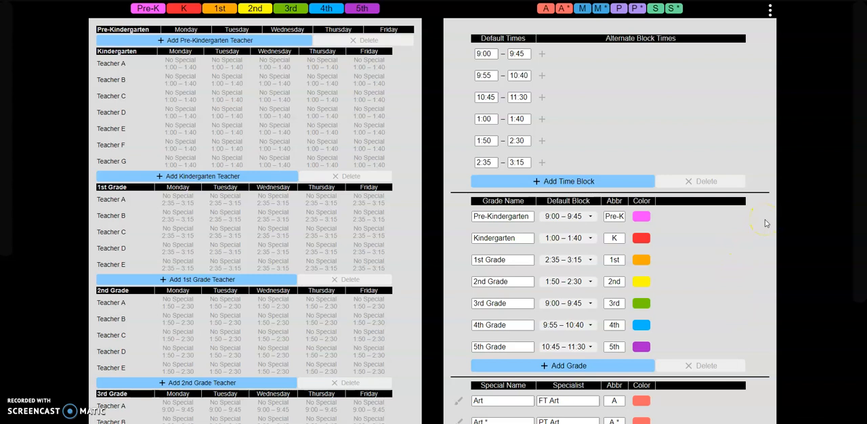
{"action": "left_click", "coordinate": [704, 372]}
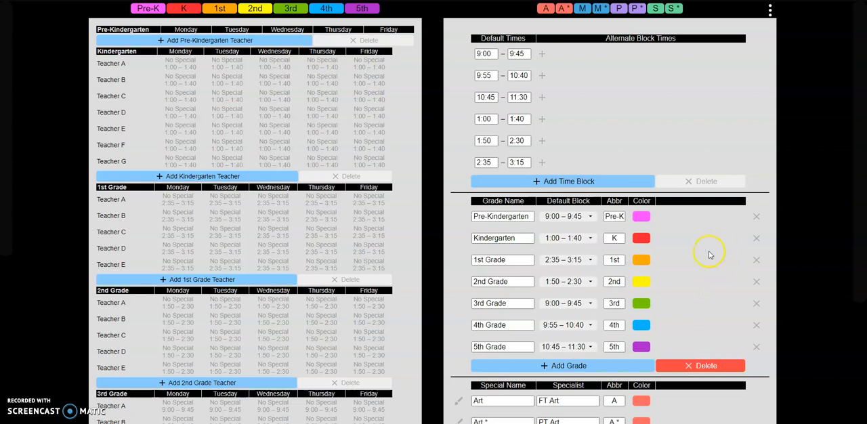
{"action": "left_click", "coordinate": [756, 216]}
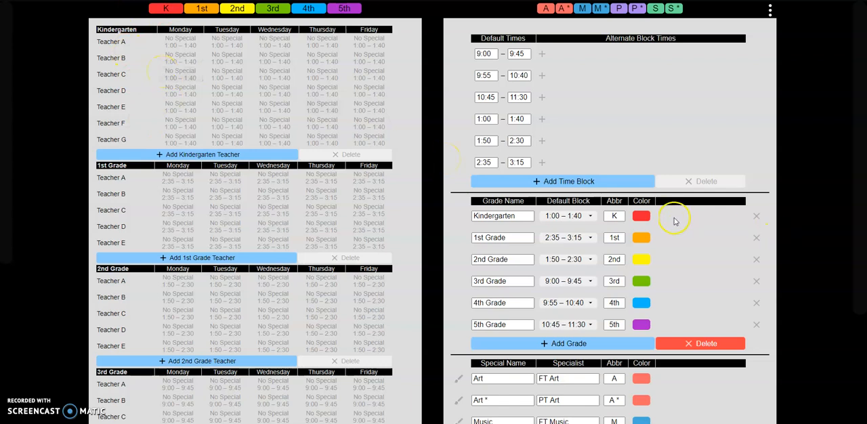
Step: Try pink and lime green as the Kindergarten color, restore red, and end grade deletion
{"action": "left_click", "coordinate": [642, 219]}
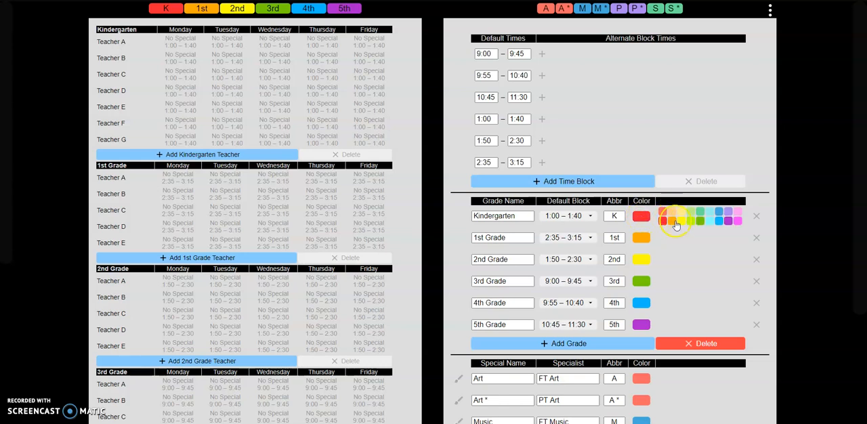
{"action": "left_click", "coordinate": [738, 221]}
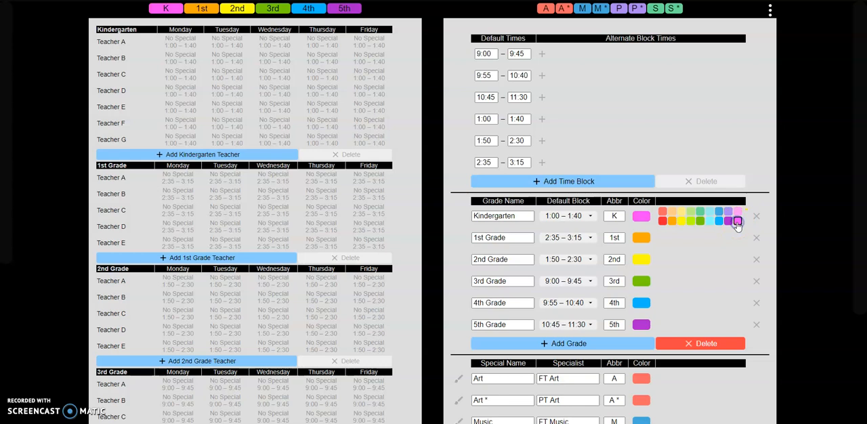
{"action": "left_click", "coordinate": [691, 221]}
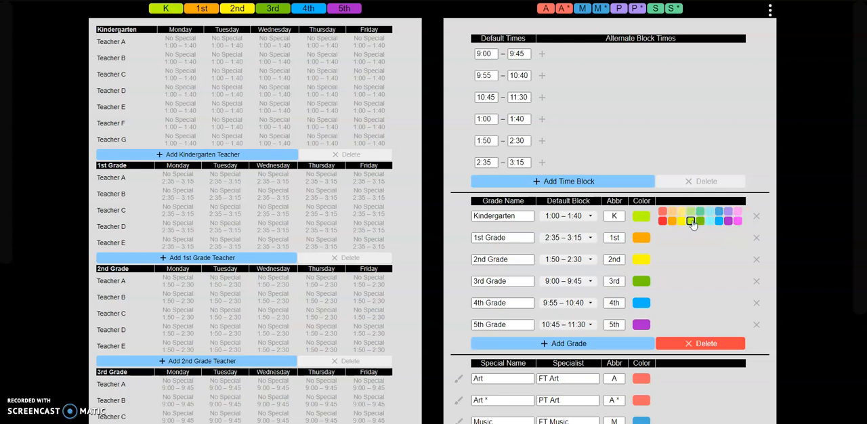
{"action": "left_click", "coordinate": [663, 221]}
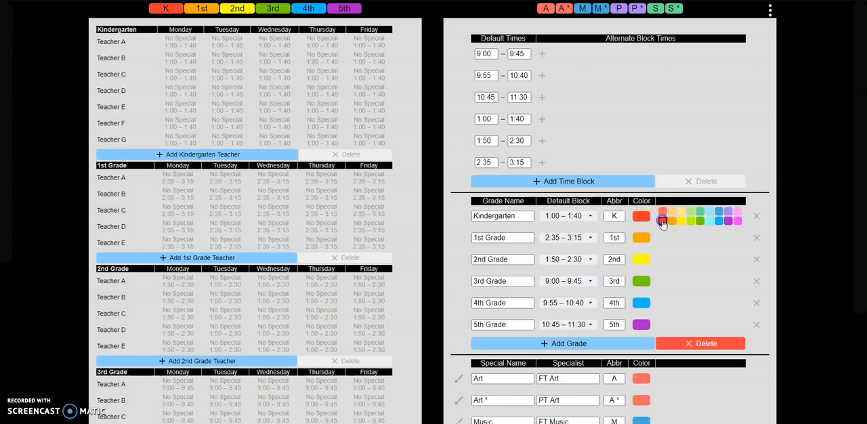
{"action": "left_click", "coordinate": [642, 217]}
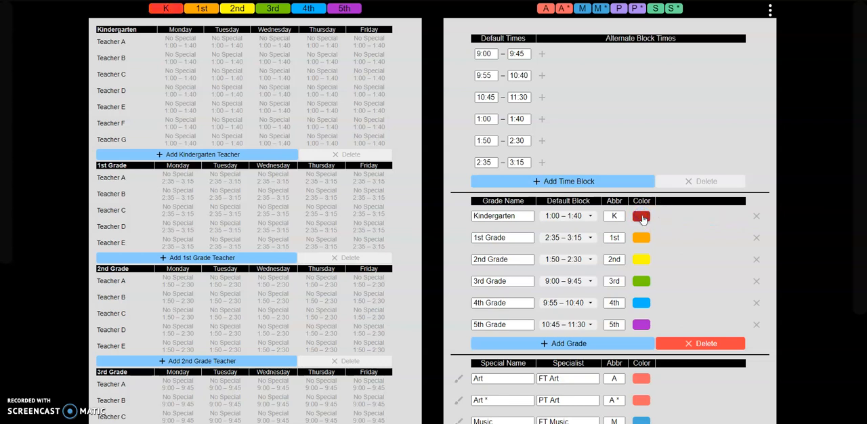
{"action": "left_click", "coordinate": [708, 344]}
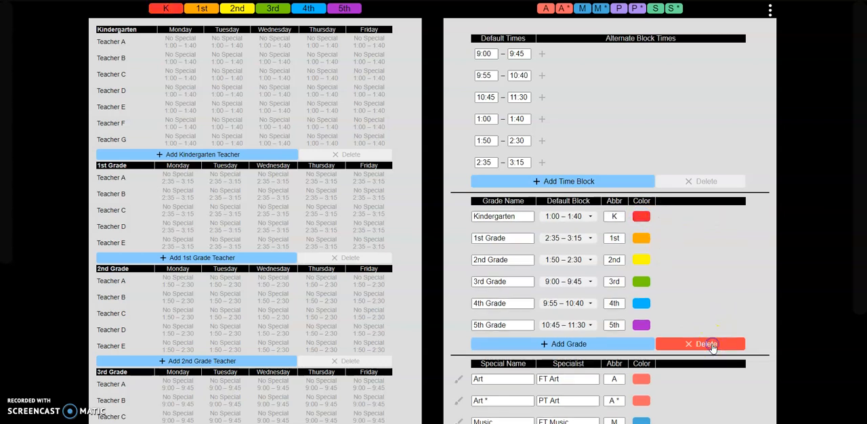
Step: Rename the Kindergarten grade to Kinder and restore its name to Kindergarten
{"action": "left_click", "coordinate": [502, 216]}
{"action": "double_click", "coordinate": [503, 216]}
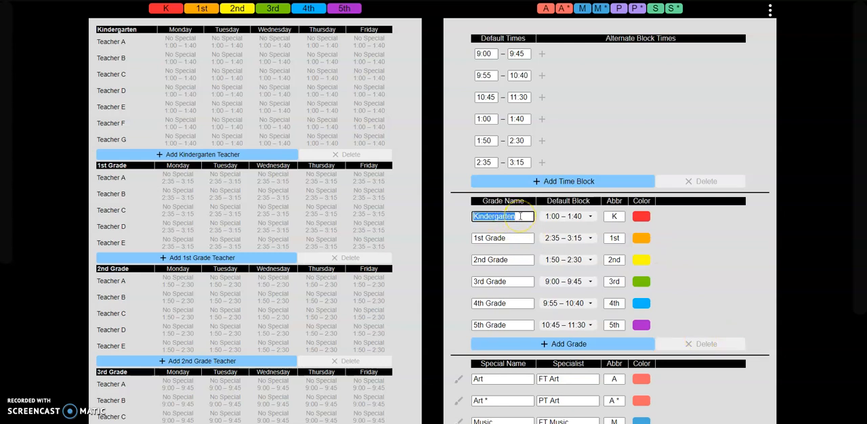
{"action": "type", "text": "Kinder"}
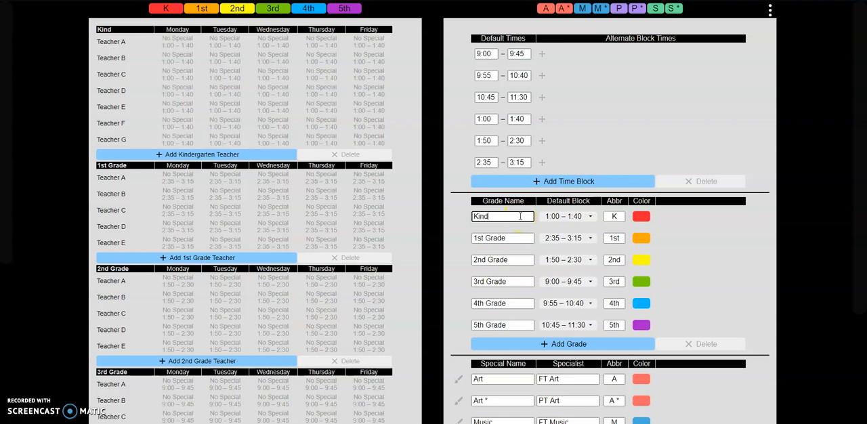
{"action": "left_click", "coordinate": [486, 216]}
{"action": "double_click", "coordinate": [486, 217]}
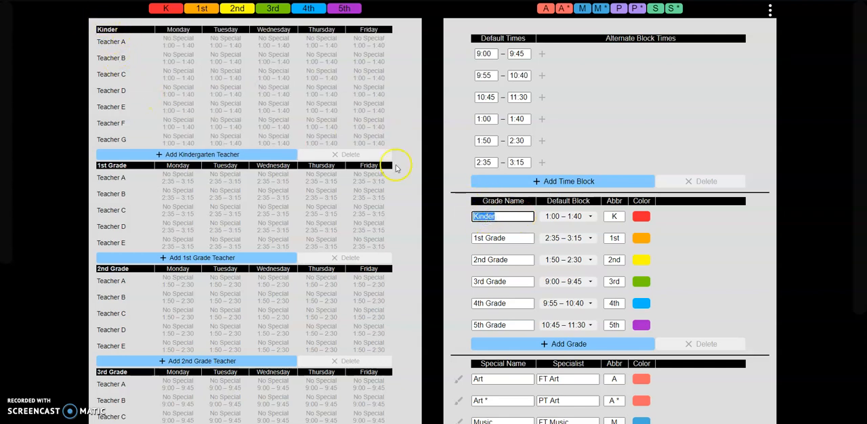
{"action": "left_click", "coordinate": [510, 218]}
{"action": "type", "text": "garten"}
Step: Change the Kindergarten abbreviation to B and restore it to K
{"action": "left_click", "coordinate": [579, 218]}
{"action": "double_click", "coordinate": [614, 217]}
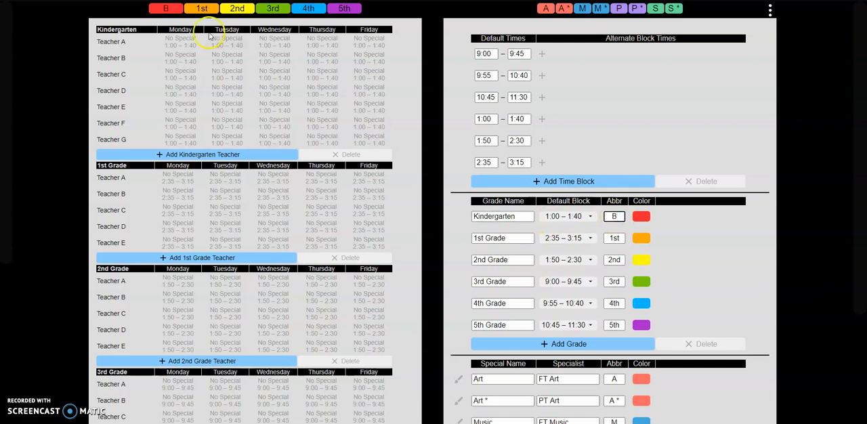
{"action": "left_click", "coordinate": [372, 142]}
{"action": "left_click", "coordinate": [567, 84]}
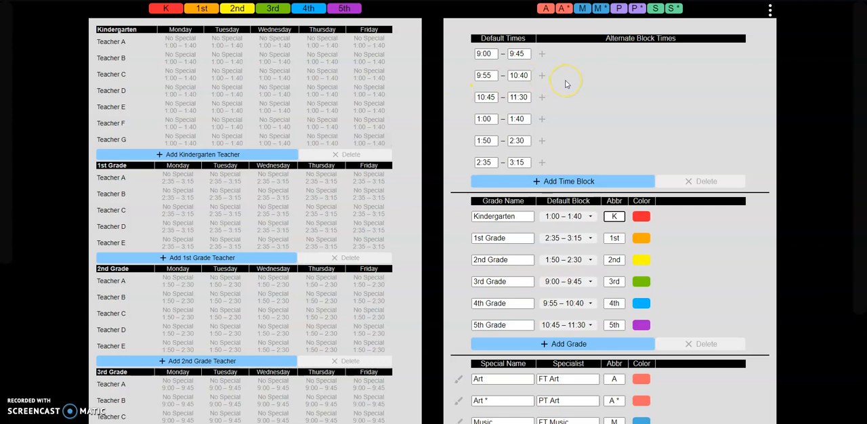
Step: Add a new special at the end of the specials list and name it Media
{"action": "scroll", "coordinate": [644, 290], "scroll_direction": "down", "scroll_amount": 3}
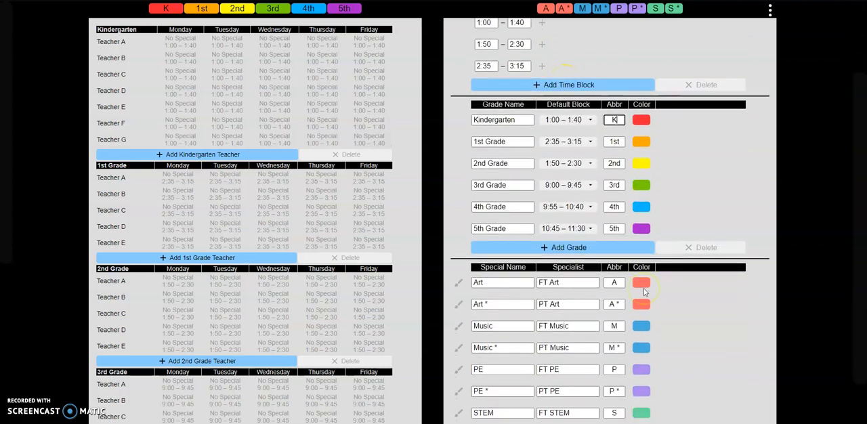
{"action": "scroll", "coordinate": [644, 291], "scroll_direction": "down", "scroll_amount": 1}
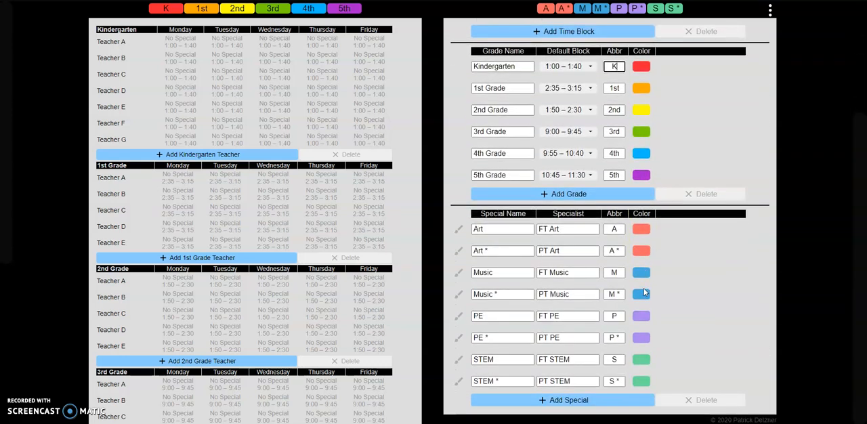
{"action": "left_click", "coordinate": [599, 228]}
{"action": "left_click", "coordinate": [573, 400]}
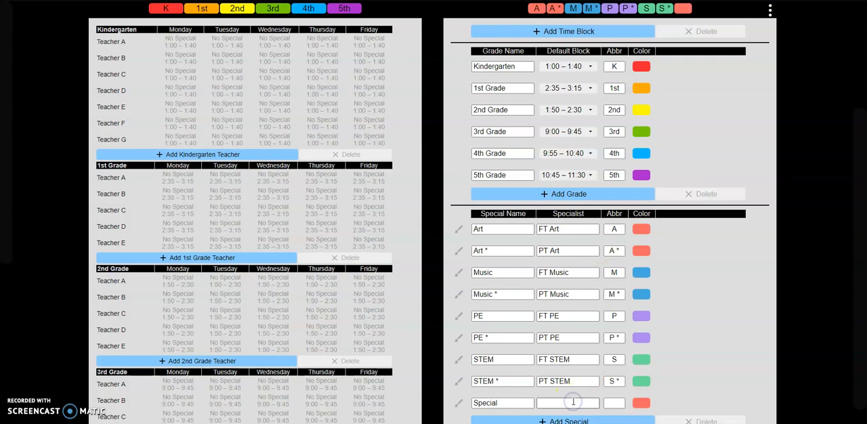
{"action": "scroll", "coordinate": [573, 401], "scroll_direction": "down", "scroll_amount": 1}
{"action": "double_click", "coordinate": [508, 381]}
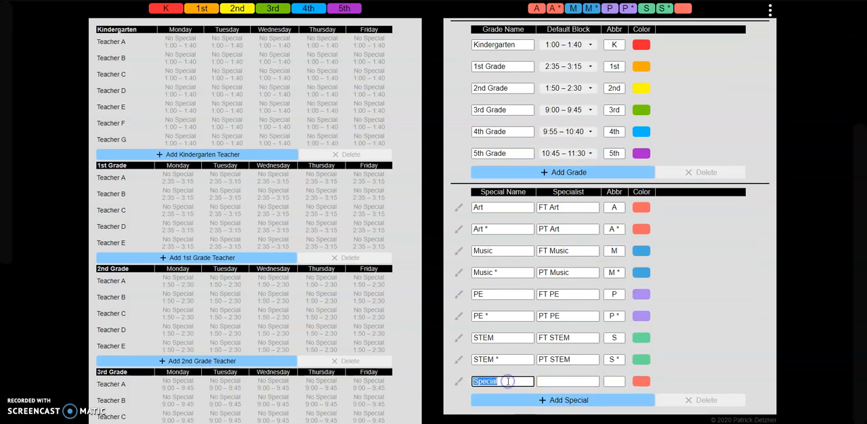
{"action": "type", "text": "Media"}
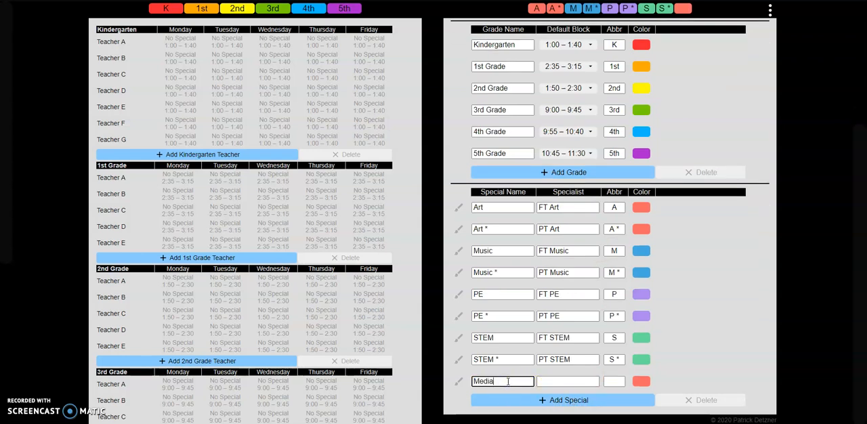
Step: Fill in the Media special with specialist FT Media, abbreviation M and the light orange color
{"action": "left_click", "coordinate": [573, 382]}
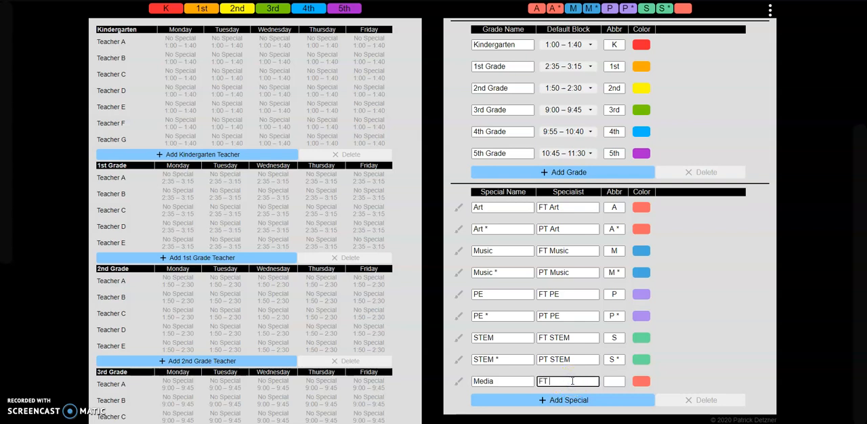
{"action": "left_click", "coordinate": [616, 381]}
{"action": "type", "text": "M"}
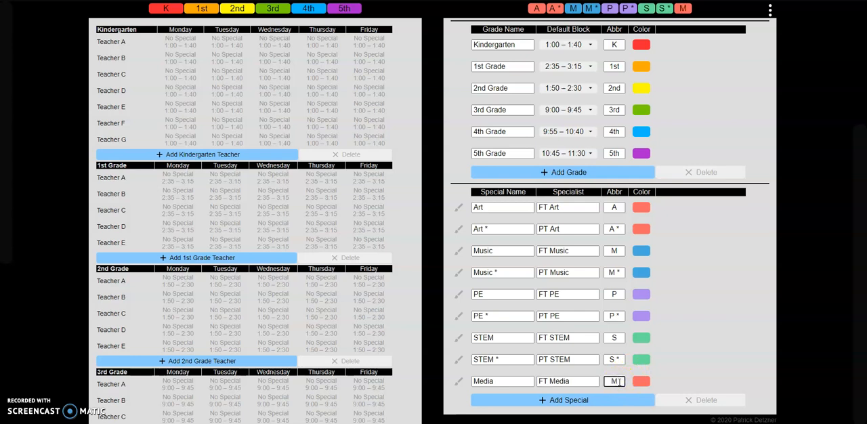
{"action": "left_click", "coordinate": [644, 385]}
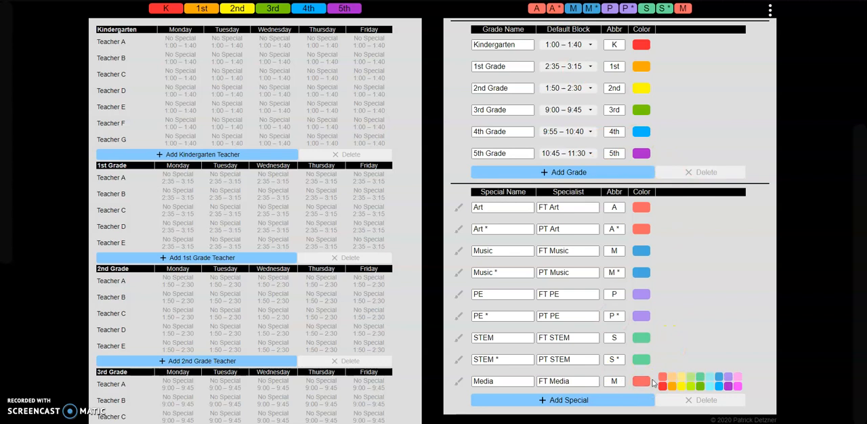
{"action": "left_click", "coordinate": [671, 378]}
{"action": "left_click", "coordinate": [639, 383]}
Step: Delete the STEM and STEM * specials from the specials list and end deletion
{"action": "left_click", "coordinate": [689, 400]}
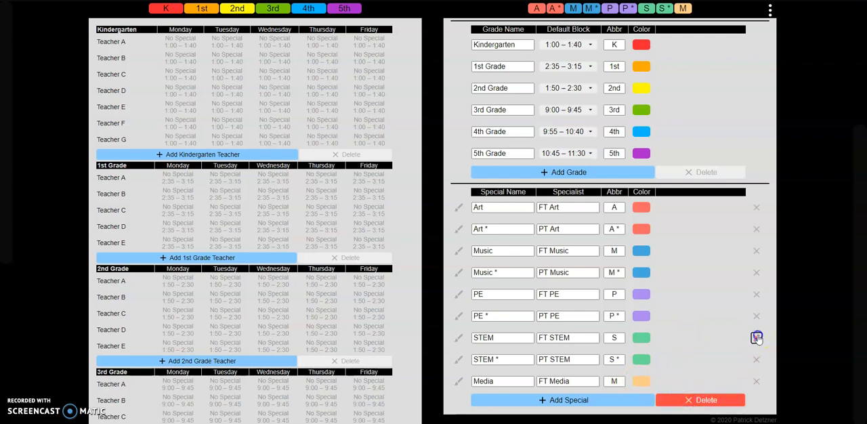
{"action": "left_click", "coordinate": [757, 338]}
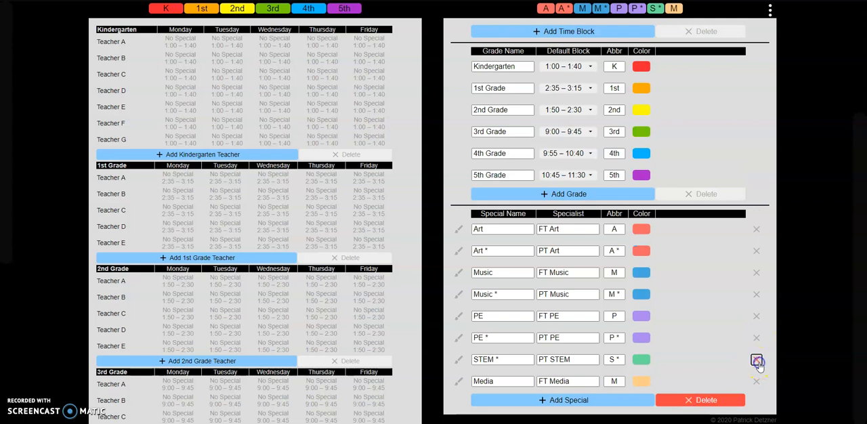
{"action": "left_click", "coordinate": [758, 361]}
{"action": "left_click", "coordinate": [692, 402]}
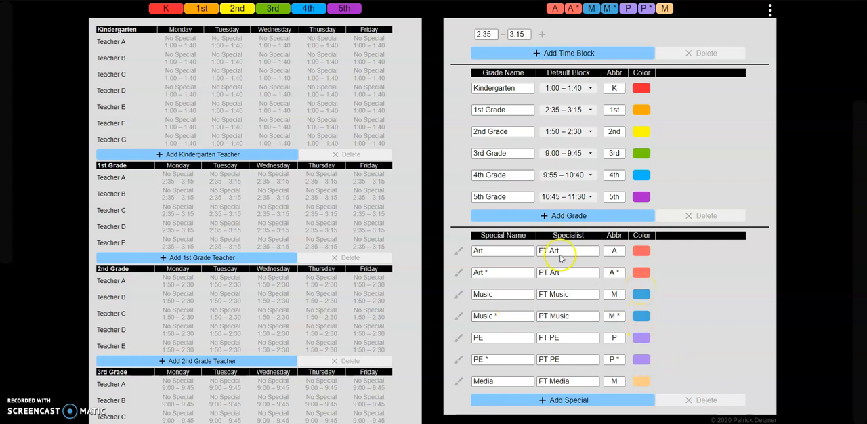
Step: Assign Art in Kindergarten to Teacher A on Monday, Teacher B on Tuesday, Teacher C on Wednesday and Teacher D on Thursday
{"action": "left_click_drag", "start_coordinate": [573, 294], "coordinate": [520, 289]}
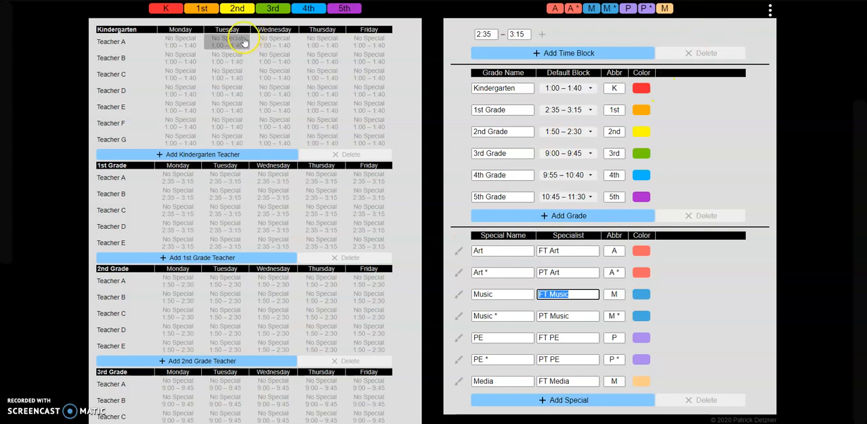
{"action": "left_click", "coordinate": [186, 45]}
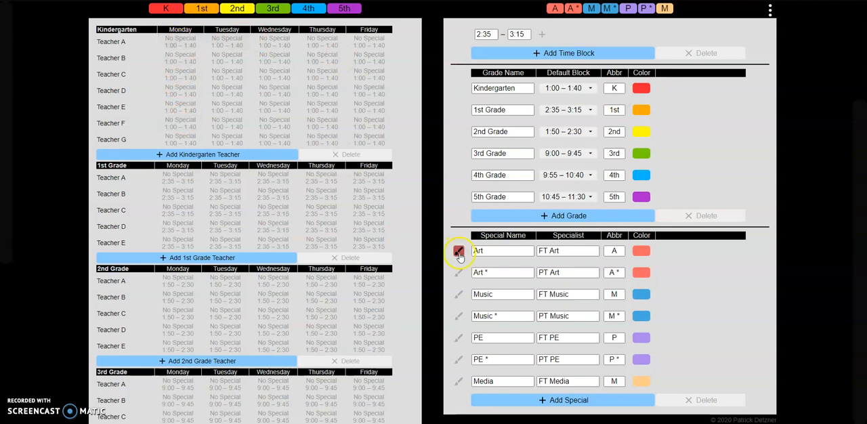
{"action": "left_click", "coordinate": [459, 253]}
{"action": "left_click", "coordinate": [187, 45]}
{"action": "left_click", "coordinate": [241, 63]}
{"action": "left_click", "coordinate": [260, 75]}
{"action": "left_click", "coordinate": [305, 92]}
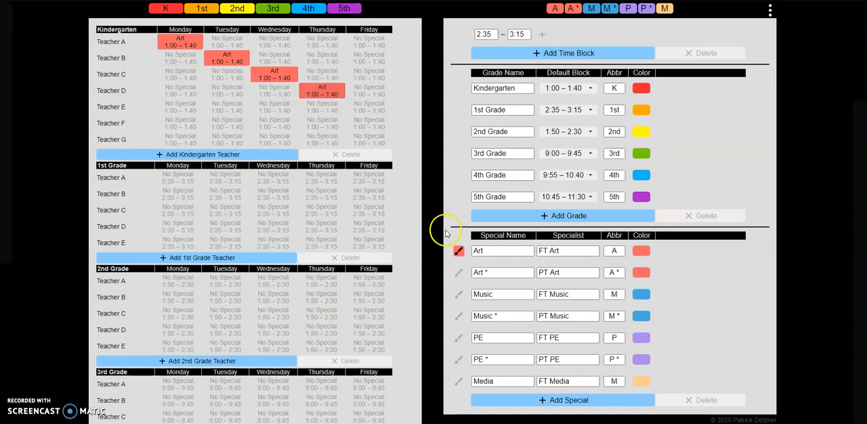
Step: Assign Music in Kindergarten to Teacher B on Monday, Teacher C on Tuesday, Teacher D on Wednesday and Teacher E on Thursday
{"action": "left_click", "coordinate": [459, 294]}
{"action": "left_click", "coordinate": [321, 210]}
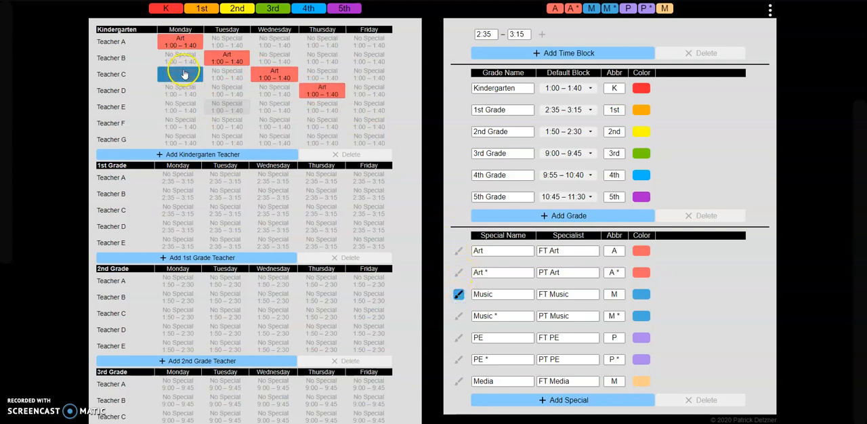
{"action": "left_click", "coordinate": [180, 60]}
{"action": "left_click", "coordinate": [226, 80]}
{"action": "left_click", "coordinate": [274, 90]}
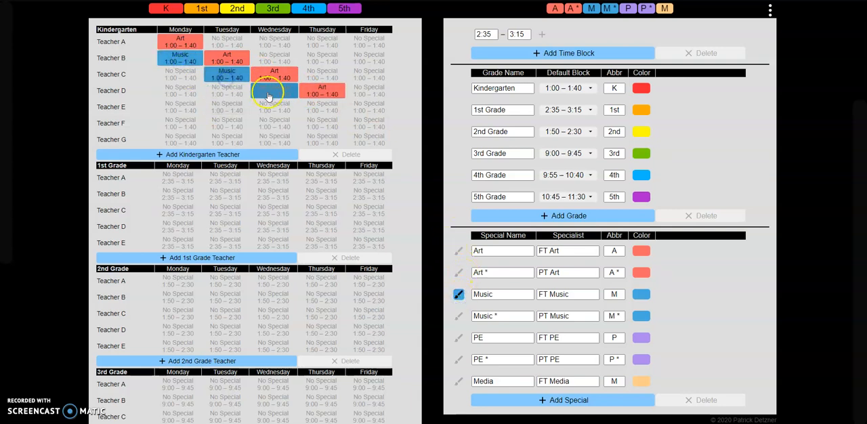
{"action": "left_click", "coordinate": [311, 111]}
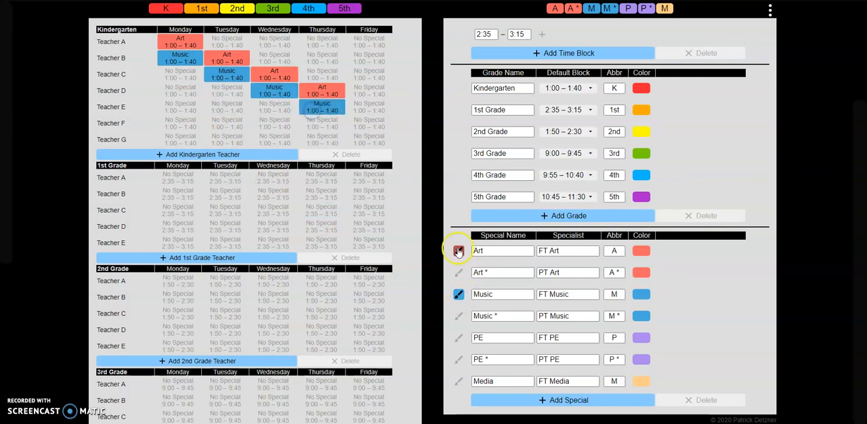
Step: Assign PE in Kindergarten to Teacher C on Monday and Teacher D on Tuesday
{"action": "left_click", "coordinate": [459, 338]}
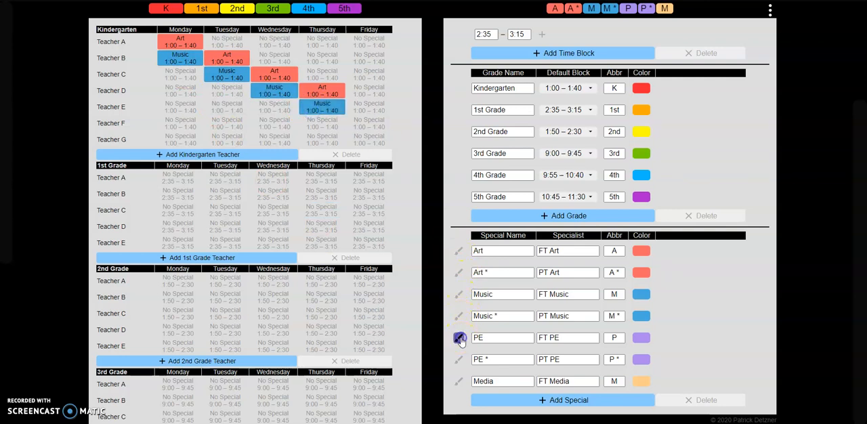
{"action": "left_click", "coordinate": [178, 76]}
{"action": "left_click", "coordinate": [227, 95]}
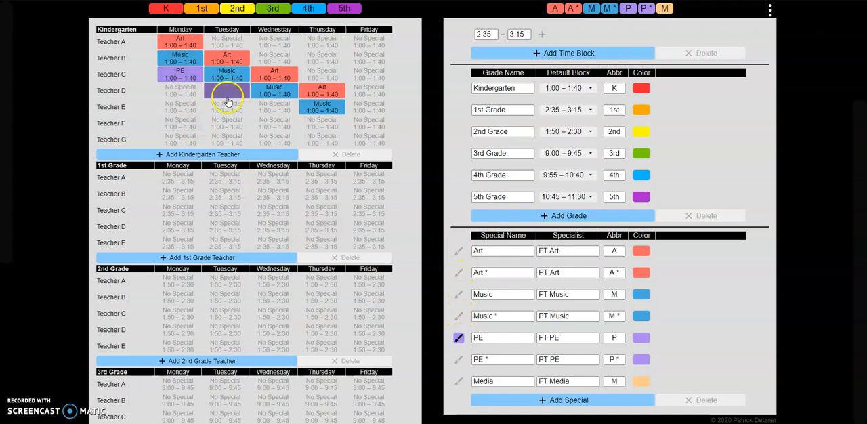
Step: Try PE for Kindergarten Teacher E on Tuesday, and clear it together with Music for Teacher D on Wednesday and Teacher E on Thursday
{"action": "left_click", "coordinate": [227, 109]}
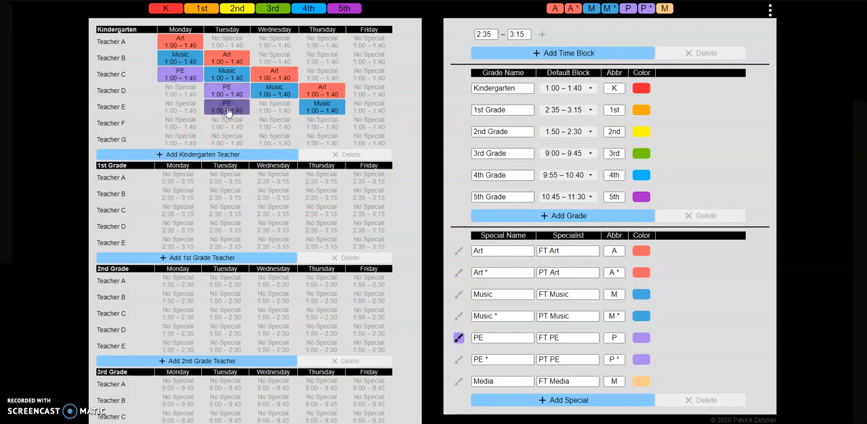
{"action": "left_click", "coordinate": [232, 106]}
{"action": "left_click_drag", "start_coordinate": [235, 113], "coordinate": [503, 297]}
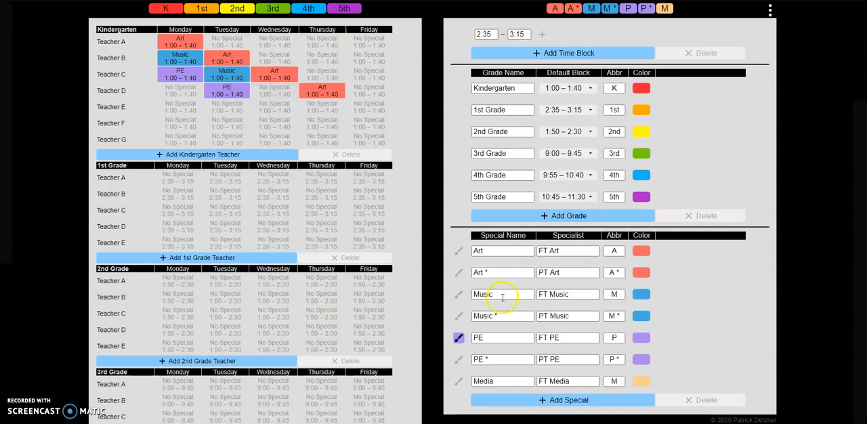
{"action": "left_click", "coordinate": [459, 341]}
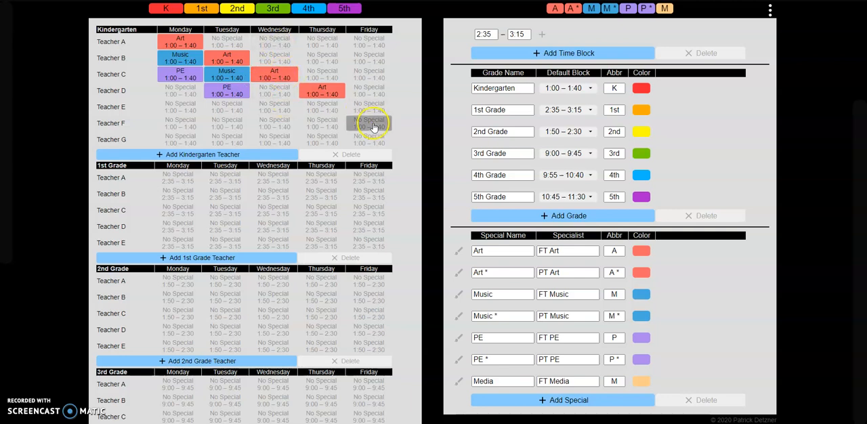
Step: Assign Media in Kindergarten to Teacher D on Monday, Teacher E on Tuesday, Teacher F on Wednesday and Teacher G on Thursday
{"action": "left_click", "coordinate": [459, 379]}
{"action": "left_click", "coordinate": [183, 90]}
{"action": "left_click", "coordinate": [225, 106]}
{"action": "left_click", "coordinate": [274, 124]}
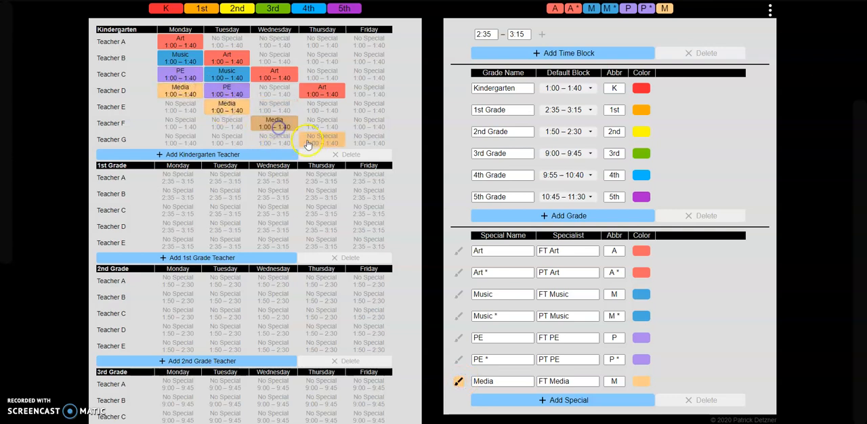
{"action": "left_click", "coordinate": [310, 141]}
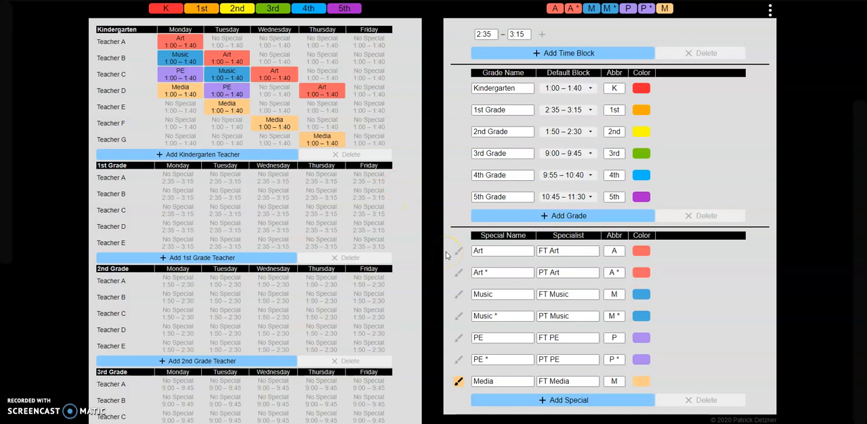
{"action": "left_click", "coordinate": [459, 380]}
Step: Leave editing to view the specialists' weekly schedules, and return to editing the schedule setup
{"action": "scroll", "coordinate": [505, 233], "scroll_direction": "up", "scroll_amount": 2}
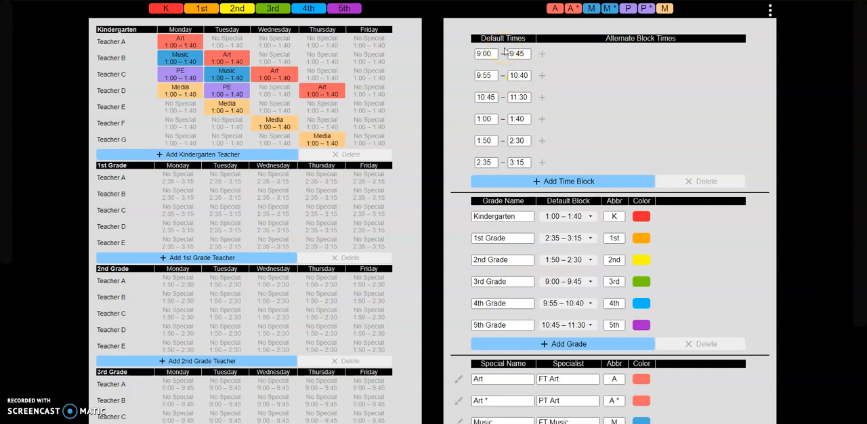
{"action": "left_click", "coordinate": [517, 141]}
{"action": "left_click", "coordinate": [770, 10]}
{"action": "left_click", "coordinate": [771, 11]}
{"action": "left_click", "coordinate": [511, 50]}
{"action": "left_click", "coordinate": [770, 11]}
{"action": "left_click", "coordinate": [760, 30]}
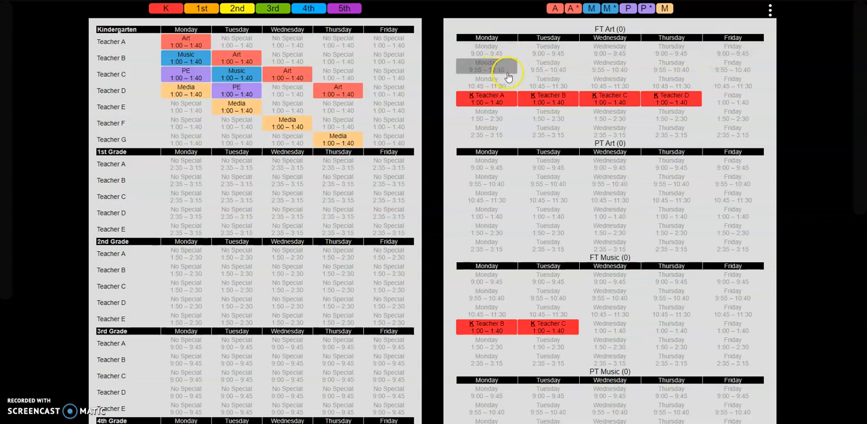
{"action": "left_click", "coordinate": [770, 10]}
{"action": "left_click", "coordinate": [757, 26]}
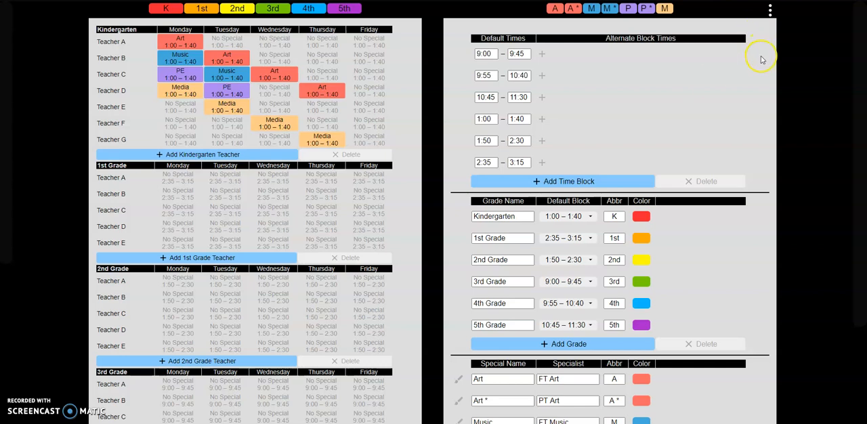
Step: Try to delete the 1:00–1:40 time block, end deletion, and add an empty time block at the end of the list
{"action": "left_click", "coordinate": [723, 183]}
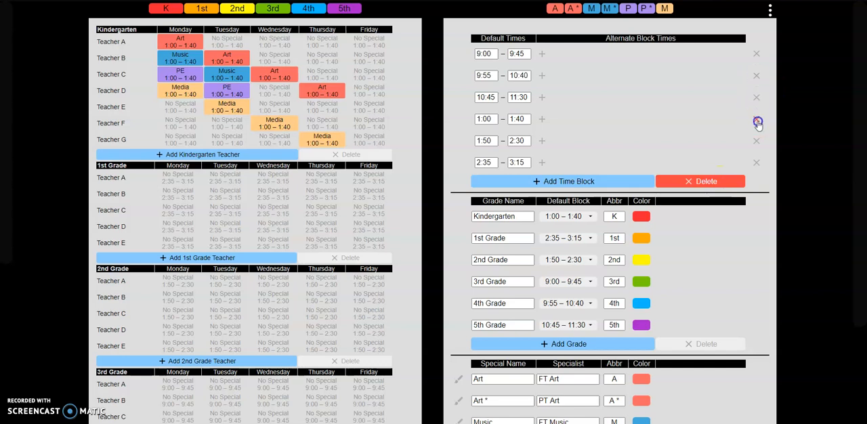
{"action": "left_click", "coordinate": [694, 183]}
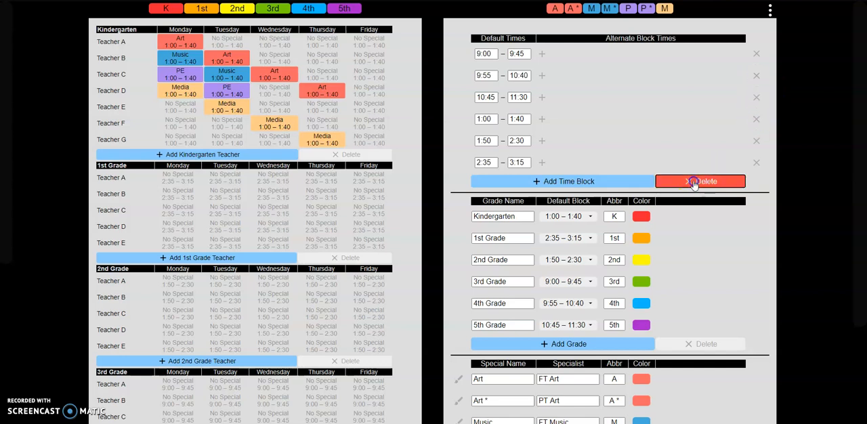
{"action": "left_click", "coordinate": [581, 186]}
{"action": "left_click", "coordinate": [486, 185]}
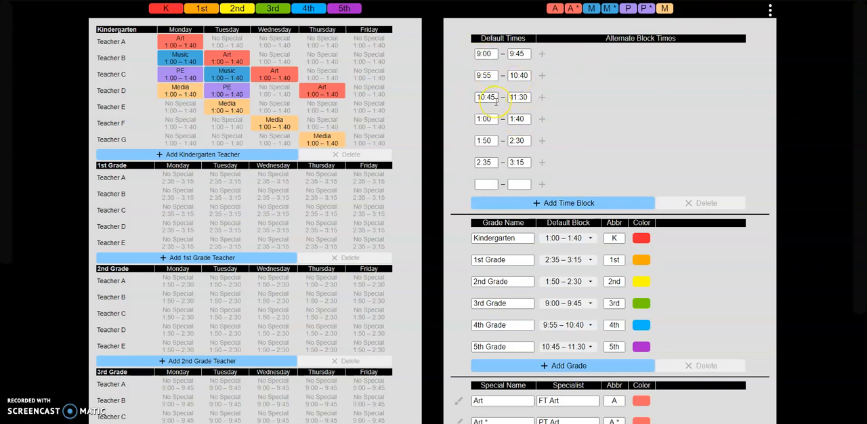
Step: Add an alternate time of 10:00–10:20 to the 9:55–10:40 time block
{"action": "left_click", "coordinate": [542, 75]}
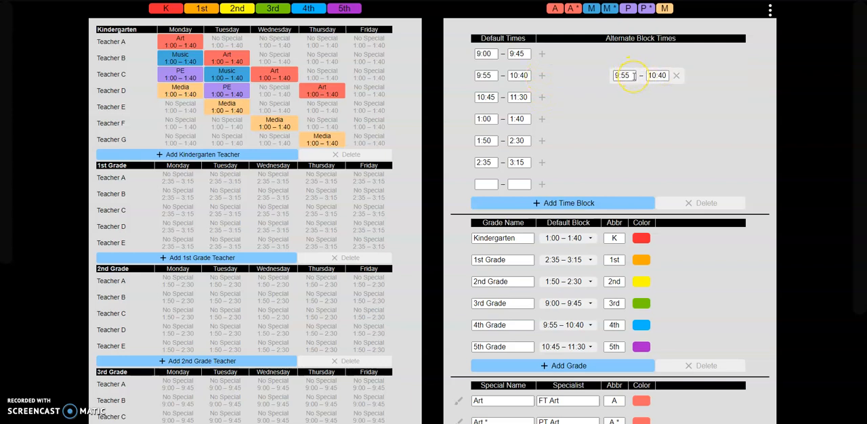
{"action": "left_click_drag", "start_coordinate": [634, 76], "coordinate": [608, 79]}
{"action": "left_click", "coordinate": [657, 75]}
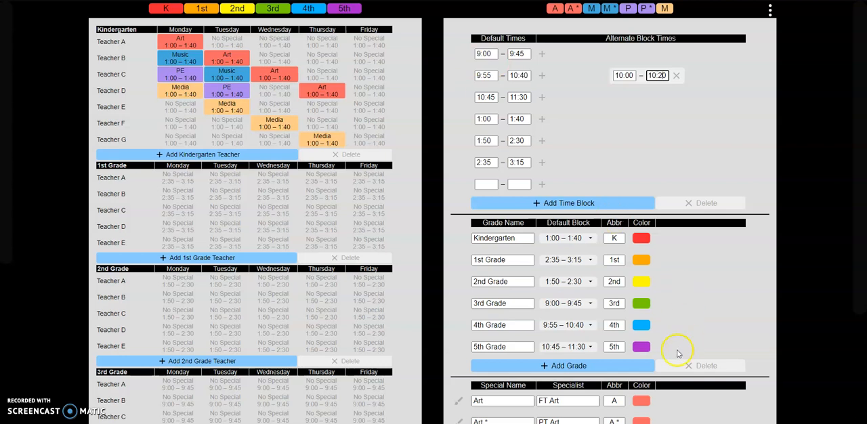
Step: Add a new grade after 5th Grade and name it Pre-Kindergarten
{"action": "left_click", "coordinate": [626, 368]}
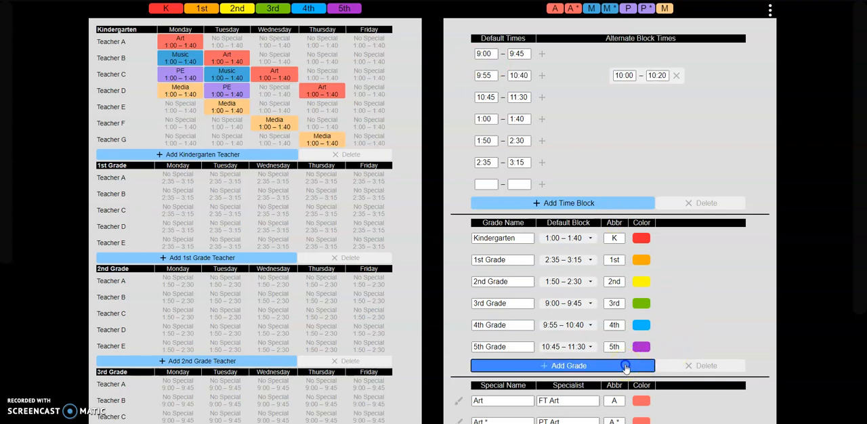
{"action": "triple_click", "coordinate": [517, 368]}
{"action": "type", "text": "Pre-Kindergarten"}
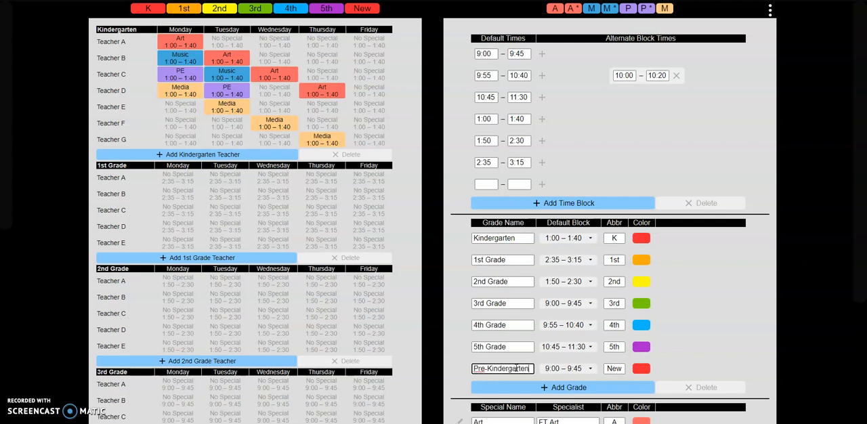
Step: Set Pre-Kindergarten's default block to the alternate 10:00–10:20 time and check its teachers' rows in the schedule
{"action": "left_click", "coordinate": [587, 371]}
{"action": "left_click", "coordinate": [587, 371]}
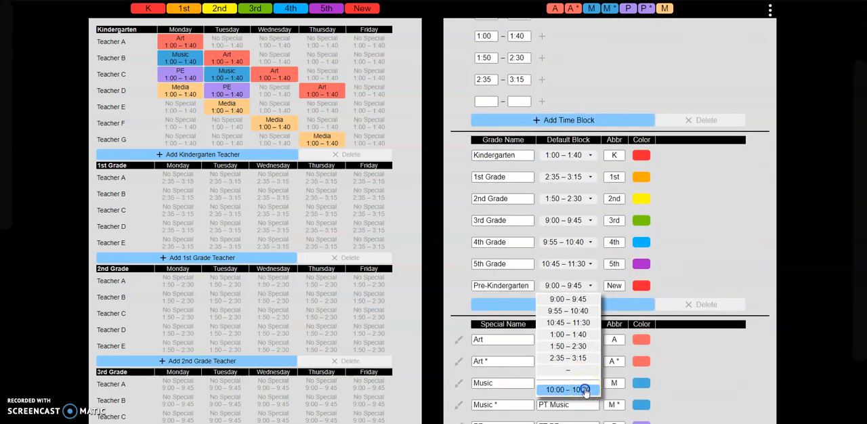
{"action": "left_click", "coordinate": [584, 391]}
{"action": "scroll", "coordinate": [339, 326], "scroll_direction": "down", "scroll_amount": 5}
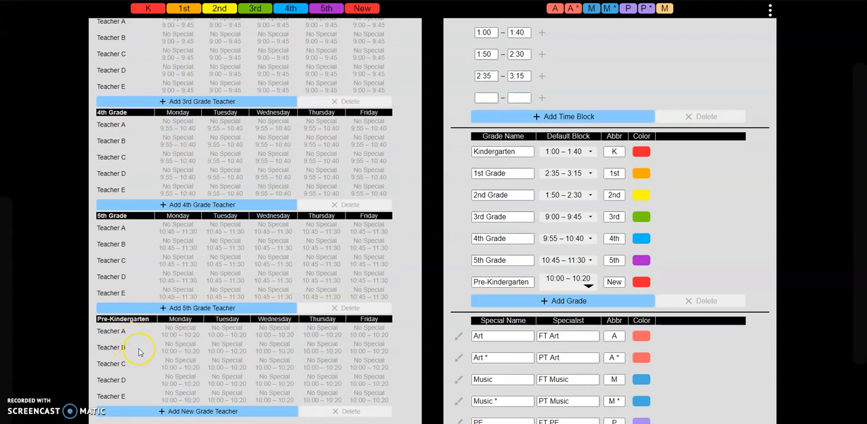
{"action": "left_click_drag", "start_coordinate": [181, 368], "coordinate": [291, 373]}
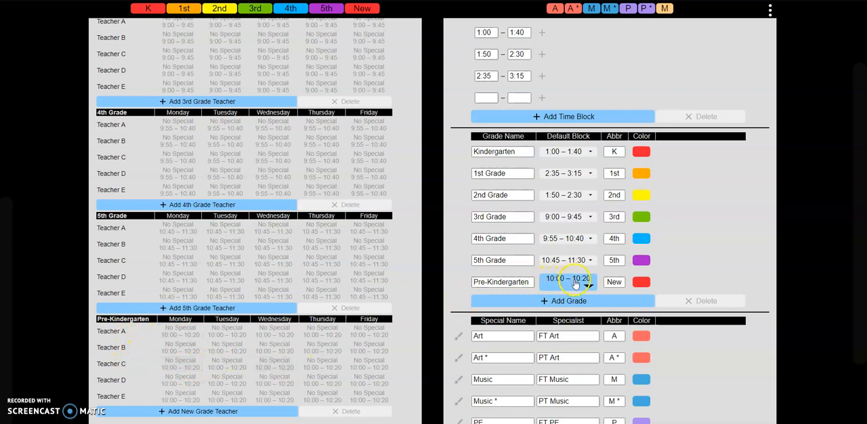
{"action": "left_click", "coordinate": [577, 284]}
{"action": "left_click", "coordinate": [580, 285]}
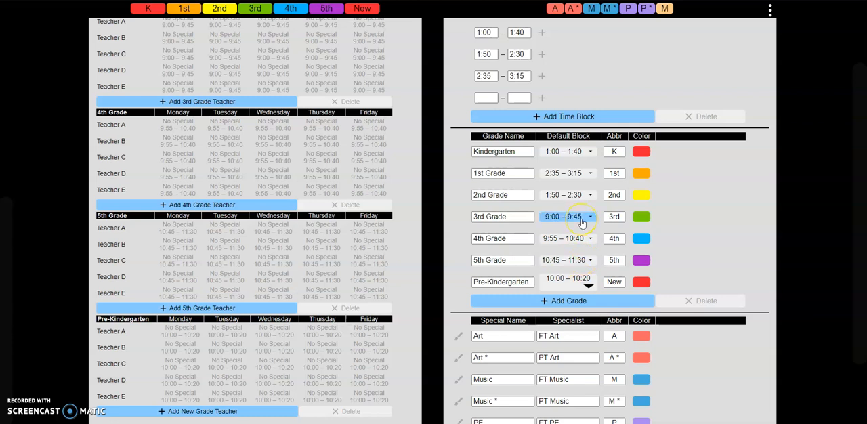
Step: Set 3rd Grade's default block to 9:55–10:40
{"action": "scroll", "coordinate": [418, 140], "scroll_direction": "up", "scroll_amount": 2}
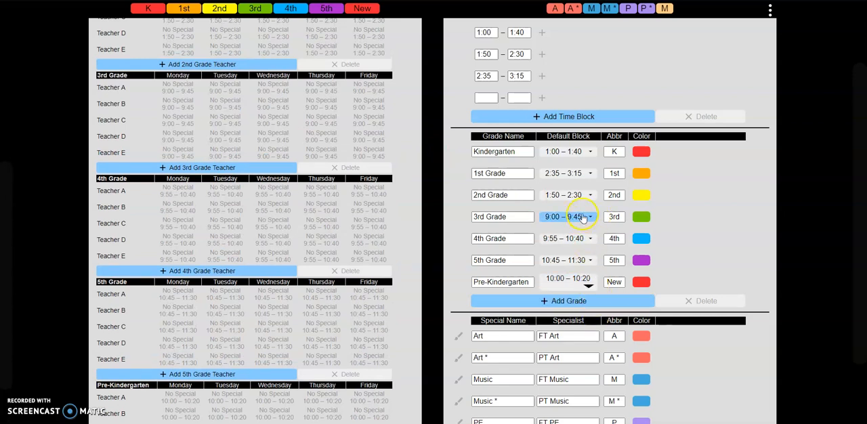
{"action": "left_click", "coordinate": [582, 217]}
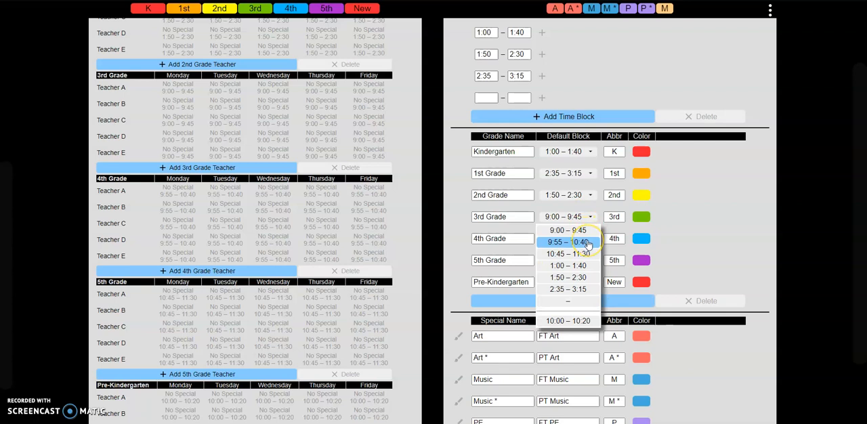
{"action": "left_click", "coordinate": [588, 242]}
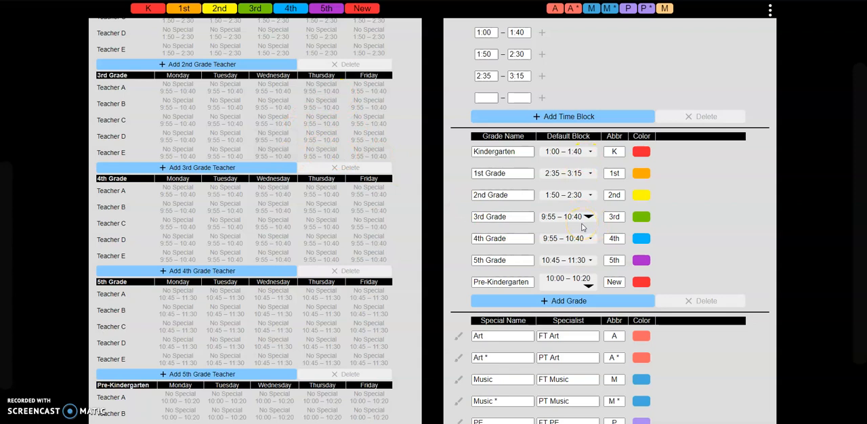
{"action": "left_click", "coordinate": [749, 74]}
Step: Review the Kindergarten specials and time blocks, and switch the schedule to Schedule Mode
{"action": "scroll", "coordinate": [412, 124], "scroll_direction": "up", "scroll_amount": 3}
{"action": "scroll", "coordinate": [414, 128], "scroll_direction": "up", "scroll_amount": 2}
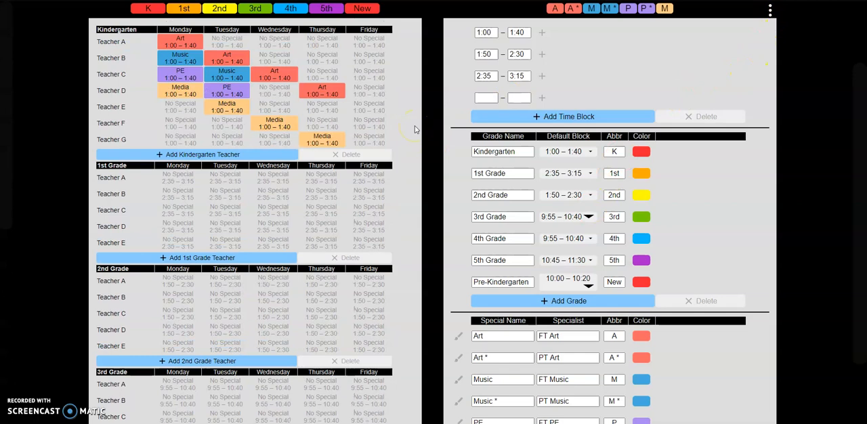
{"action": "scroll", "coordinate": [602, 38], "scroll_direction": "up", "scroll_amount": 2}
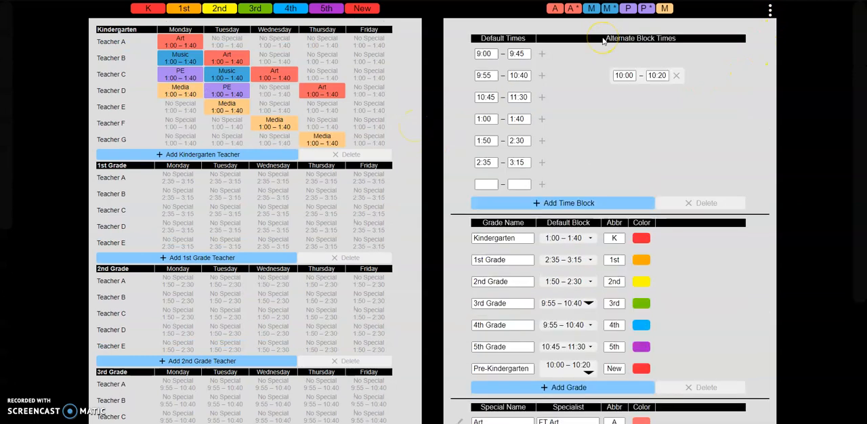
{"action": "left_click", "coordinate": [771, 9]}
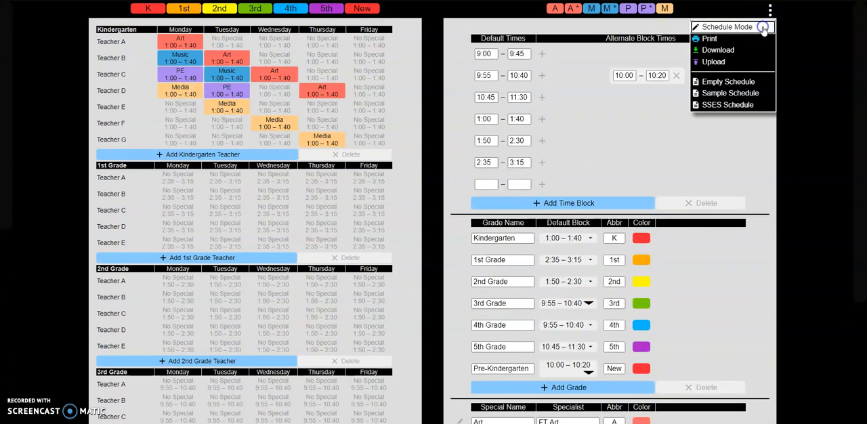
{"action": "left_click", "coordinate": [764, 27]}
Step: Swap Kindergarten Teacher D's Thursday Art with Teacher F's Wednesday Media, and place Teacher F's Art on Thursday
{"action": "left_click", "coordinate": [336, 90]}
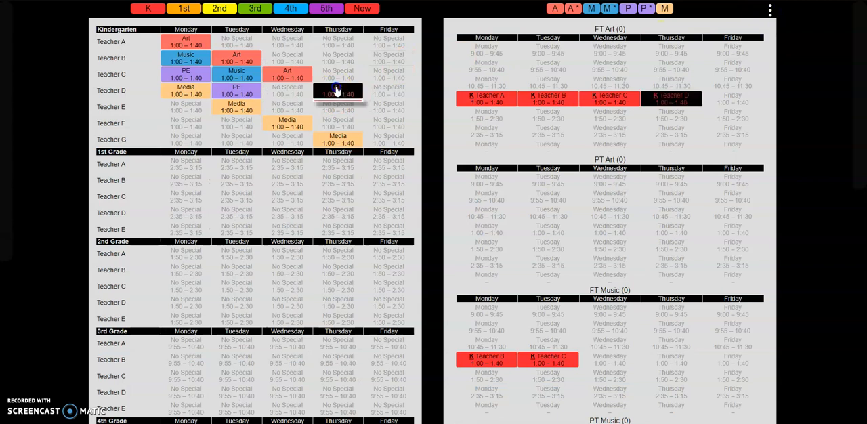
{"action": "left_click", "coordinate": [287, 124]}
{"action": "left_click", "coordinate": [332, 127]}
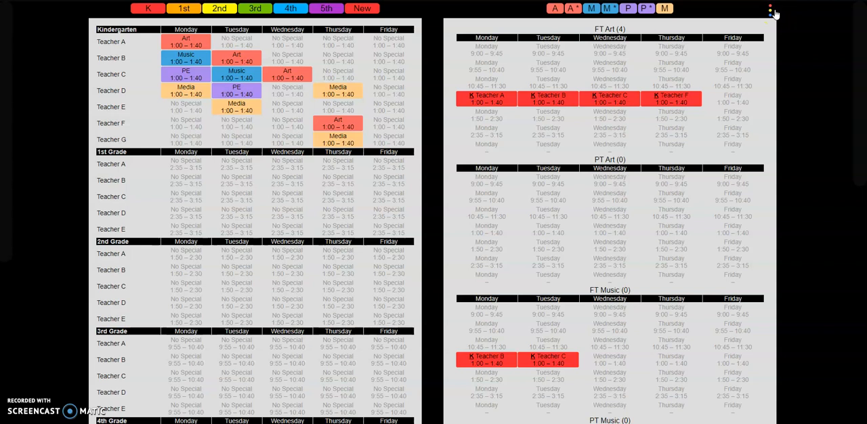
Step: Download the current schedule as a file and load the Empty Schedule in its place
{"action": "left_click", "coordinate": [772, 12]}
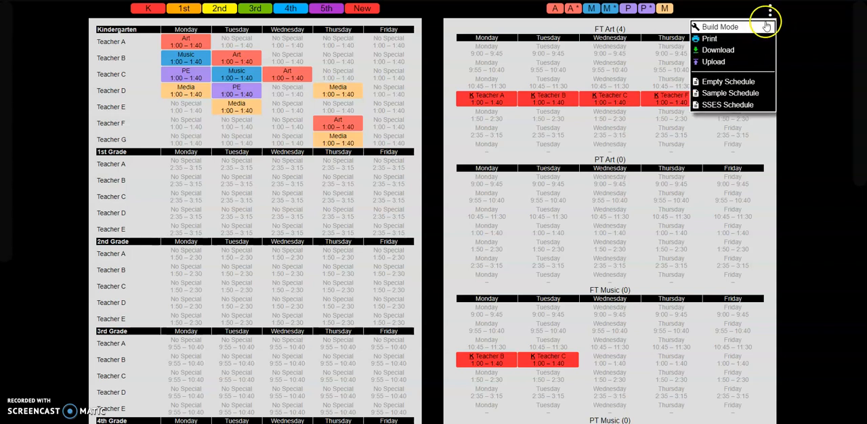
{"action": "left_click", "coordinate": [747, 51]}
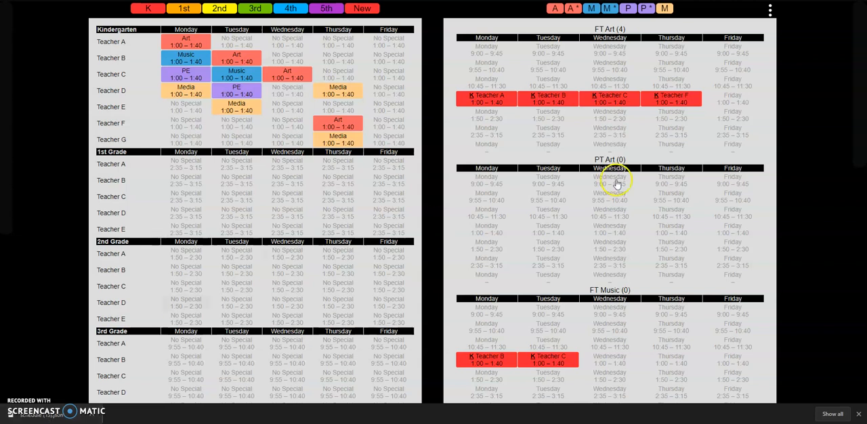
{"action": "left_click", "coordinate": [770, 10]}
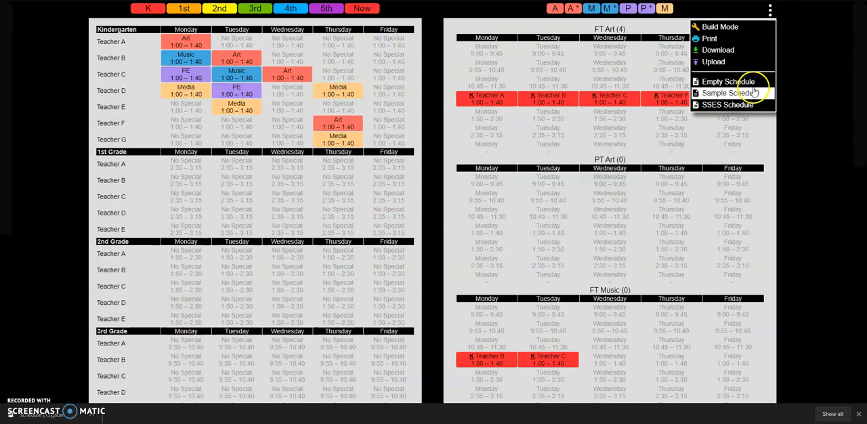
{"action": "left_click", "coordinate": [757, 82]}
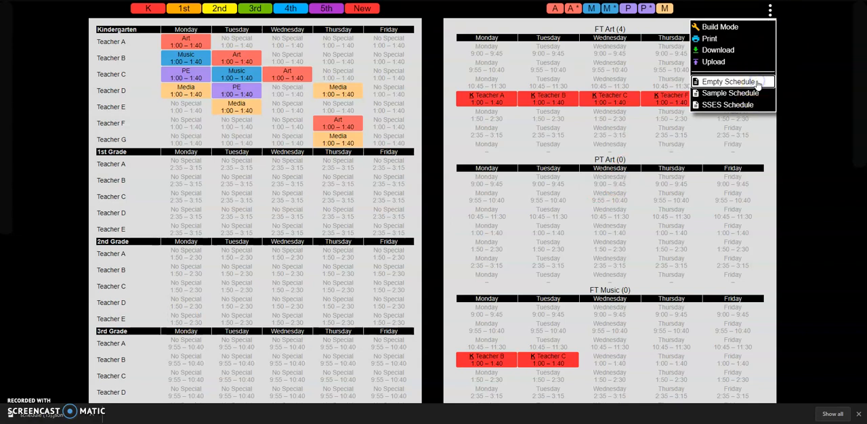
Step: Restore the custom schedule by uploading the newly downloaded schedule JSON file
{"action": "left_click", "coordinate": [772, 10]}
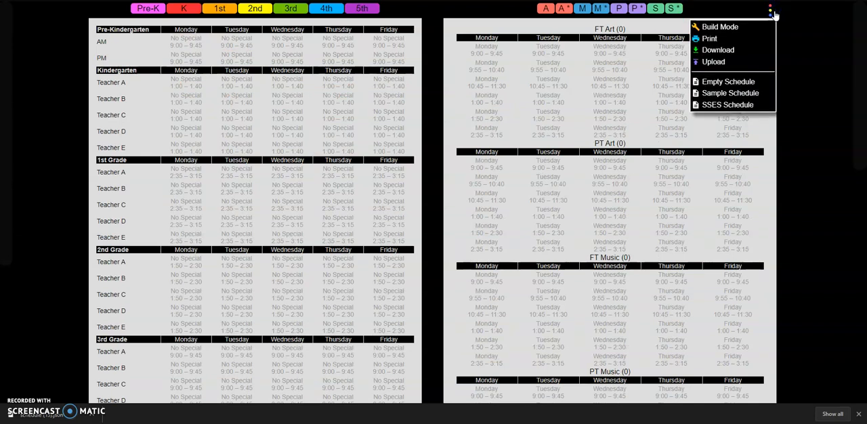
{"action": "left_click", "coordinate": [745, 62]}
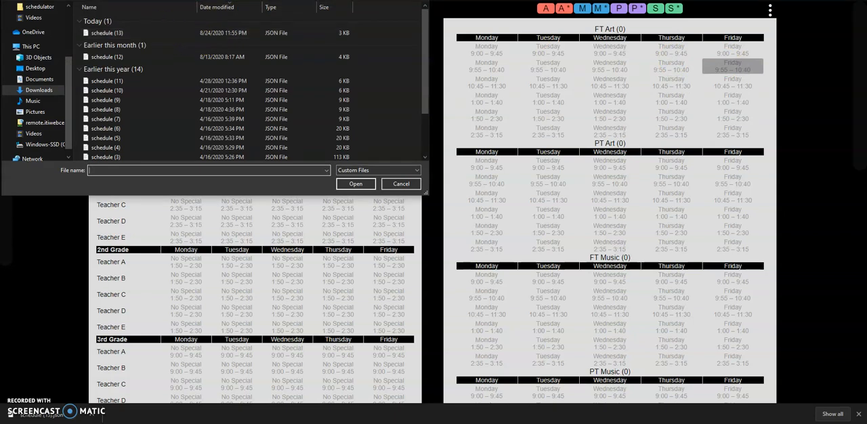
{"action": "double_click", "coordinate": [160, 99]}
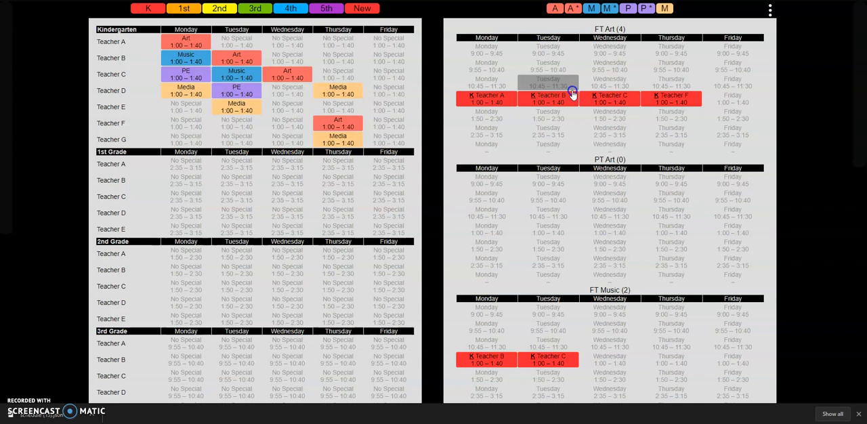
Step: Load the SSES Schedule and open its print preview
{"action": "left_click", "coordinate": [772, 17]}
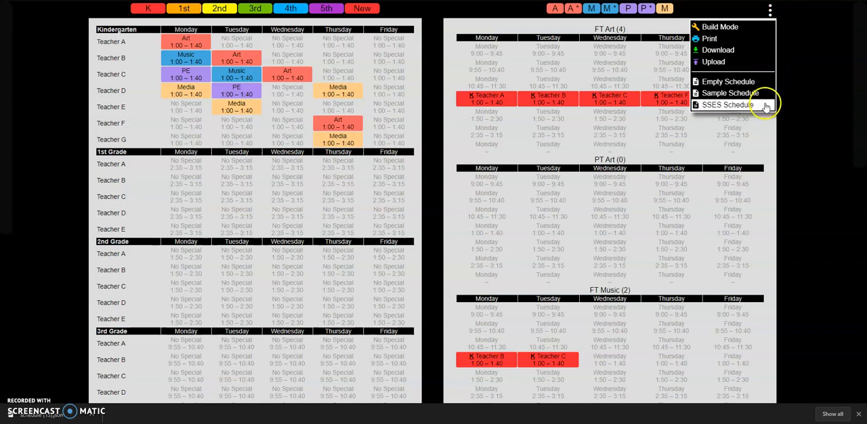
{"action": "left_click", "coordinate": [767, 107]}
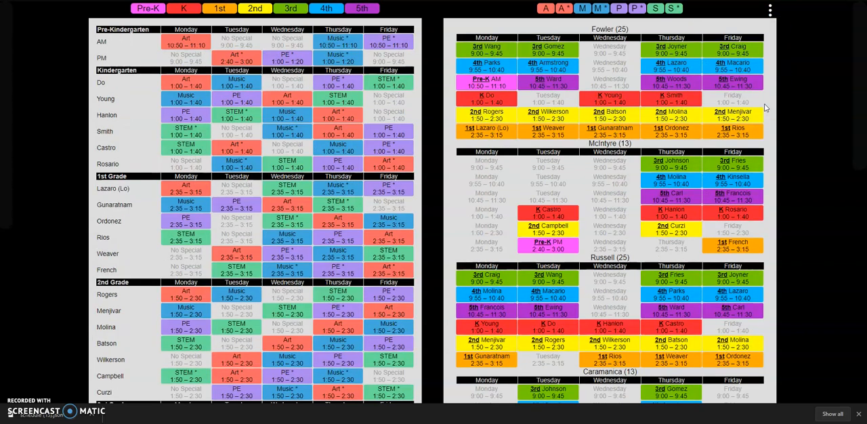
{"action": "left_click", "coordinate": [771, 11]}
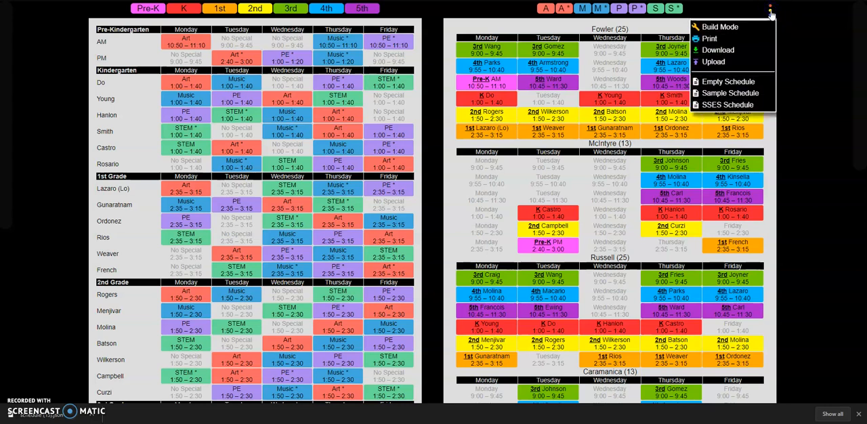
{"action": "left_click", "coordinate": [759, 40]}
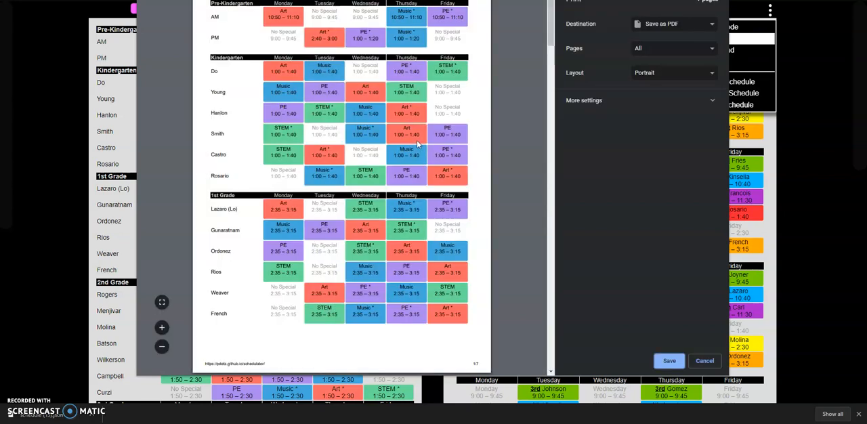
Step: Examine the schedule's print preview pages and expand the additional print settings to check the Background graphics option
{"action": "scroll", "coordinate": [418, 144], "scroll_direction": "down", "scroll_amount": 2}
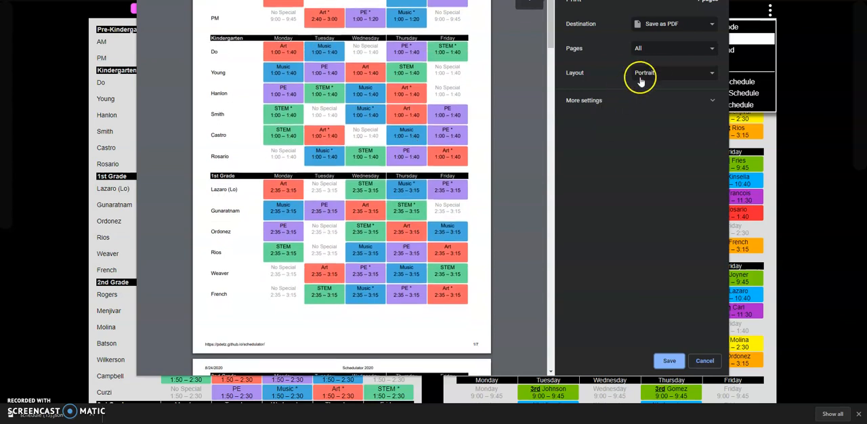
{"action": "scroll", "coordinate": [465, 157], "scroll_direction": "down", "scroll_amount": 5}
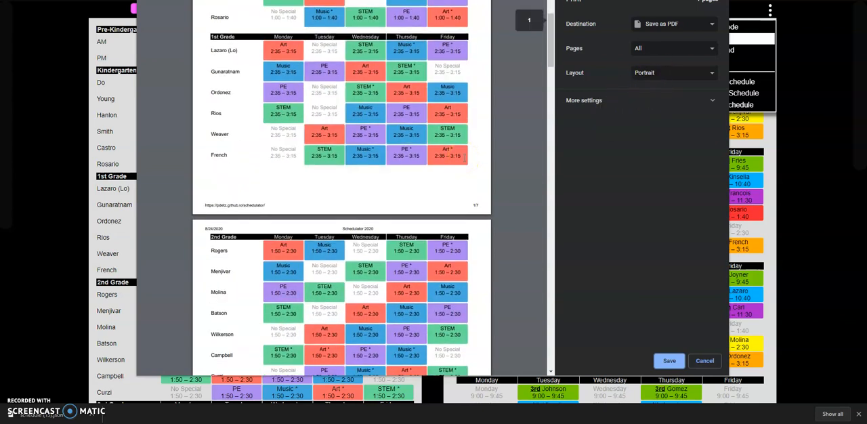
{"action": "left_click", "coordinate": [653, 107]}
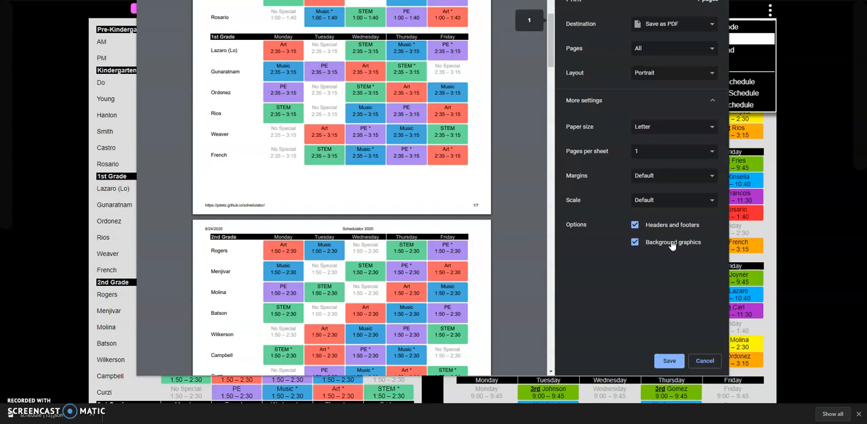
{"action": "scroll", "coordinate": [411, 171], "scroll_direction": "up", "scroll_amount": 3}
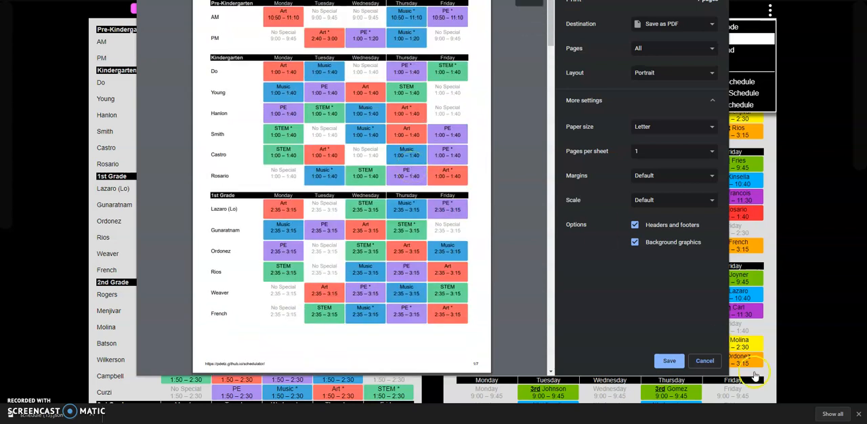